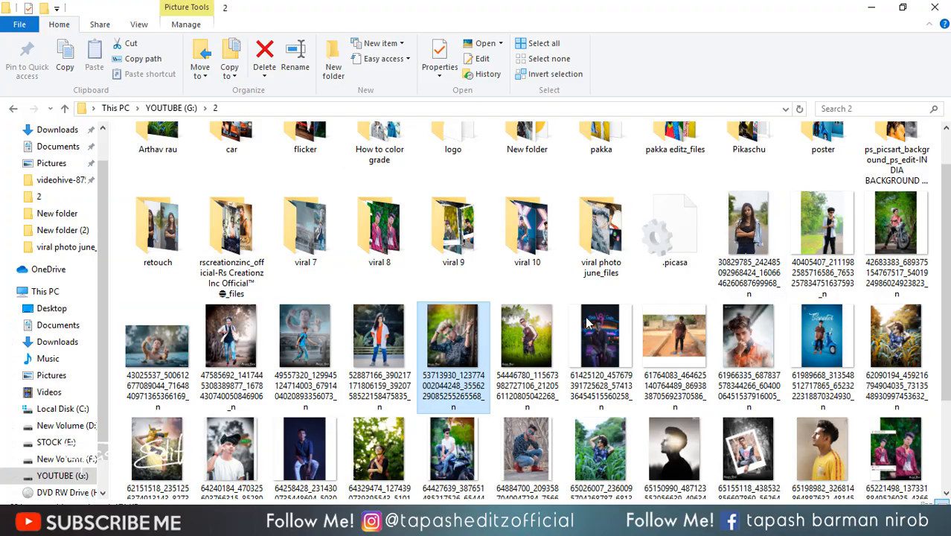
# View two sample edited portraits from folder 2 in the photo viewer, inspecting each one closely
pyautogui.doubleClick(552, 332)
pyautogui.scroll(5, 453, 183)
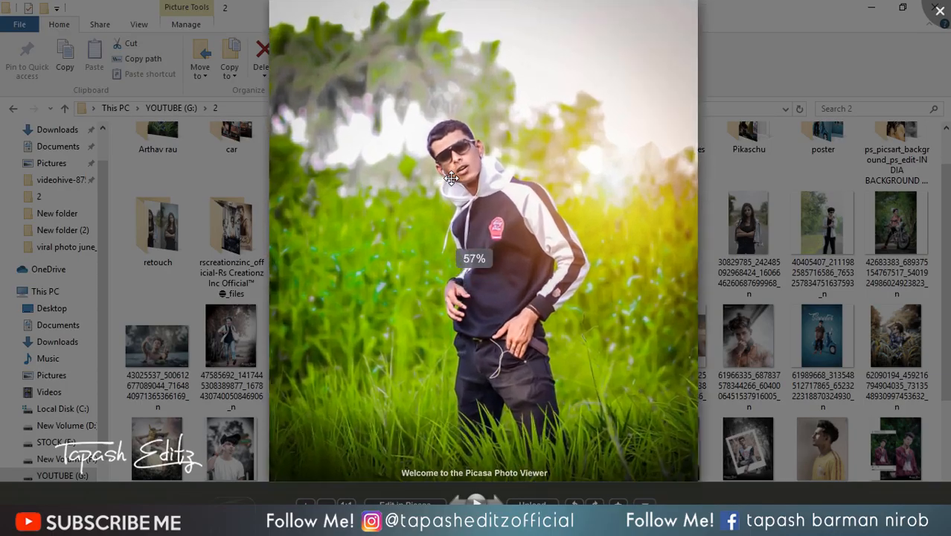
pyautogui.scroll(-5, 515, 146)
pyautogui.click(934, 10)
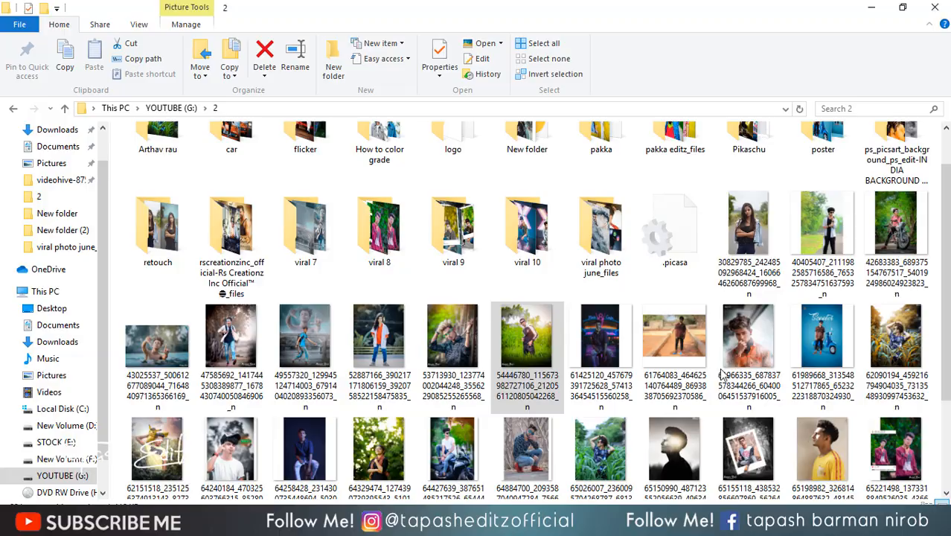
pyautogui.doubleClick(455, 342)
pyautogui.scroll(3, 501, 142)
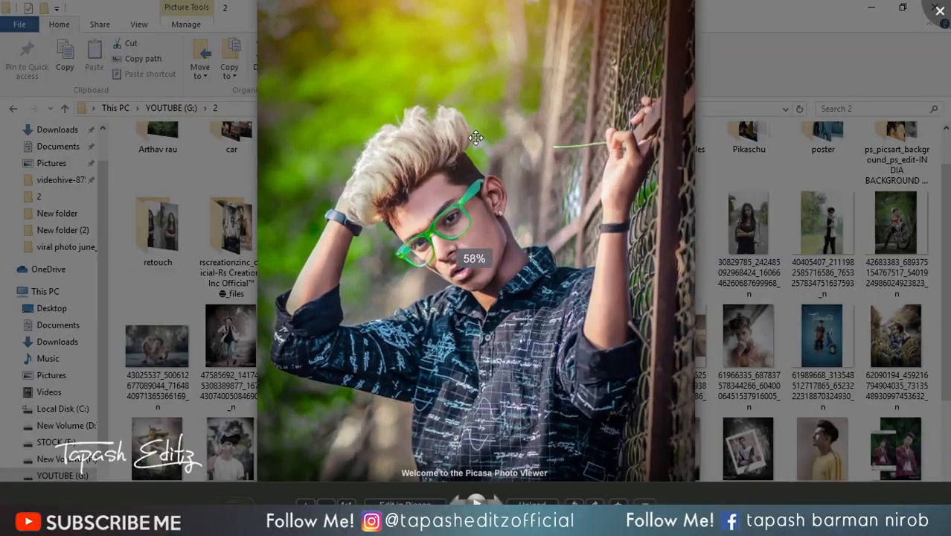
pyautogui.scroll(-3, 514, 123)
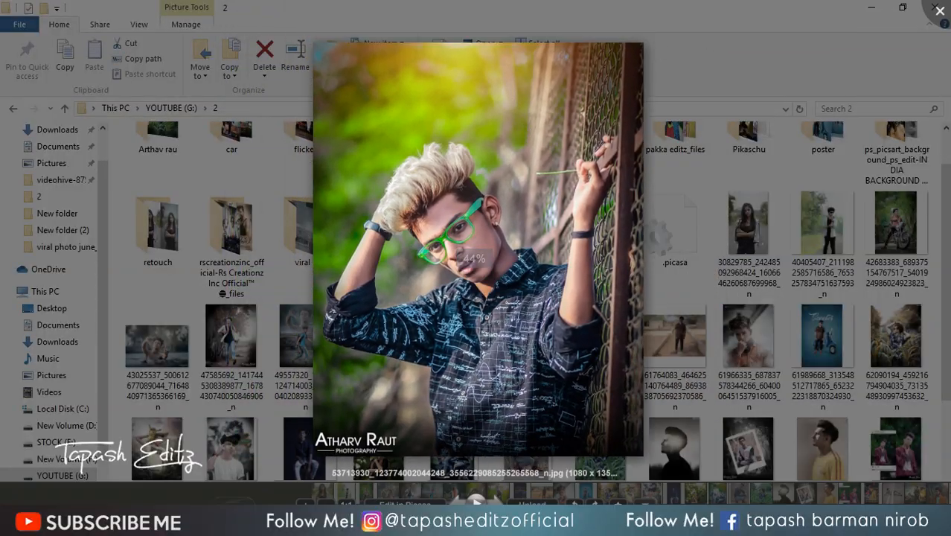
pyautogui.click(933, 11)
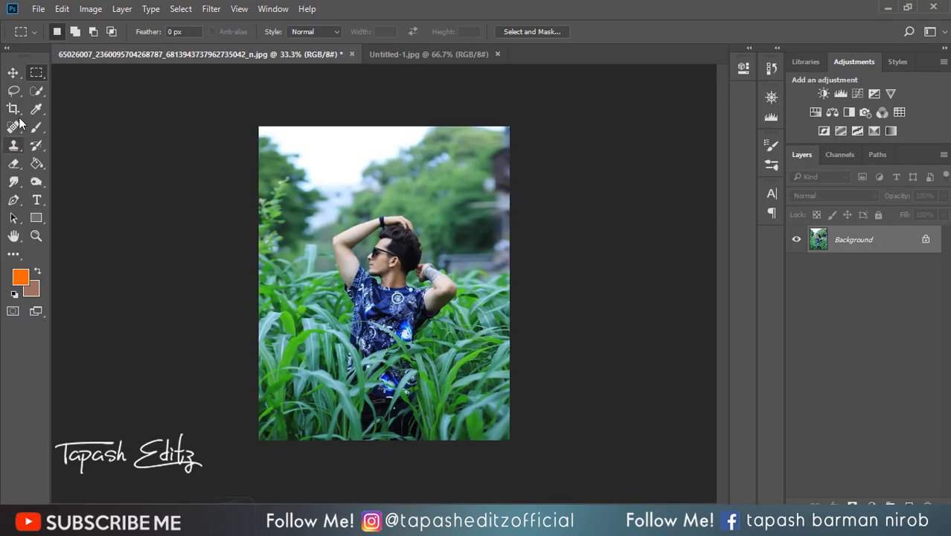
# In Photoshop, open the portrait in the grass field in the Camera Raw Filter and show the filter full screen
pyautogui.click(14, 91)
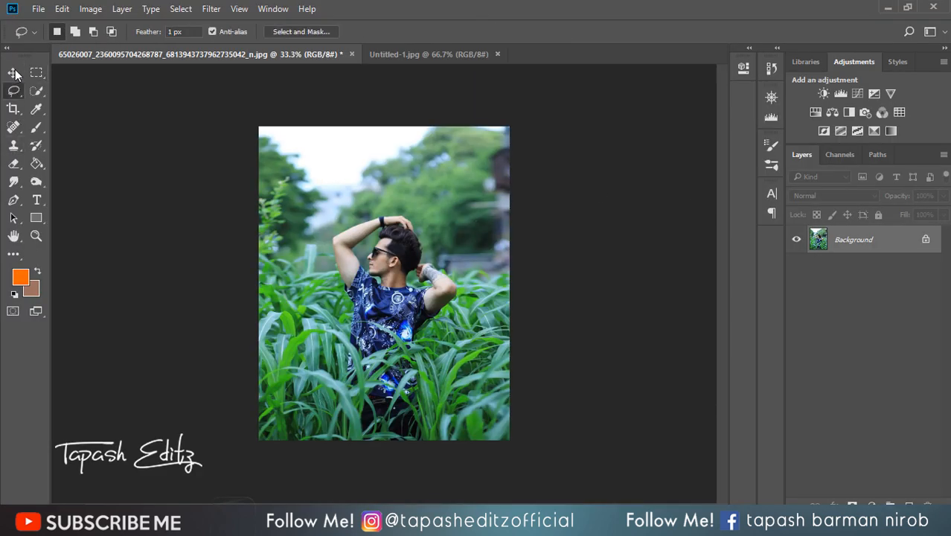
pyautogui.click(13, 73)
pyautogui.click(211, 9)
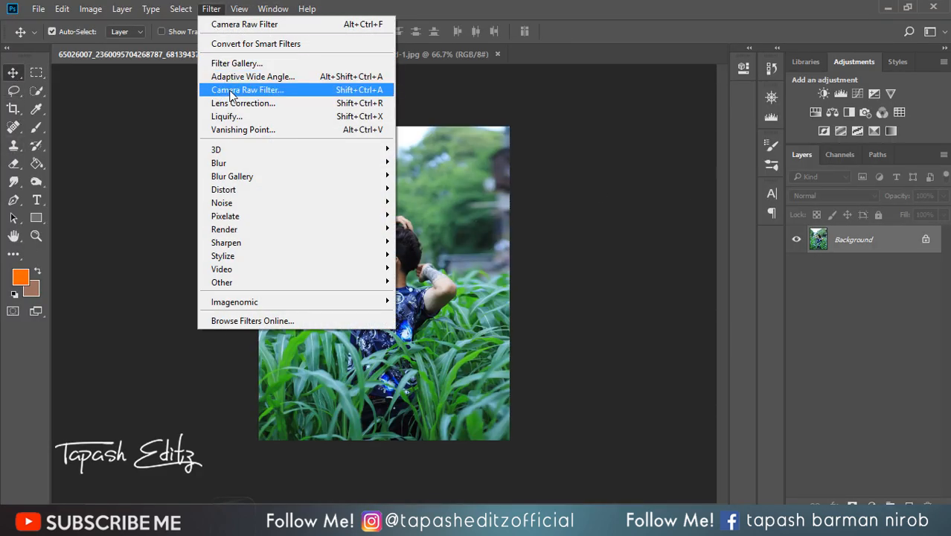
pyautogui.click(308, 87)
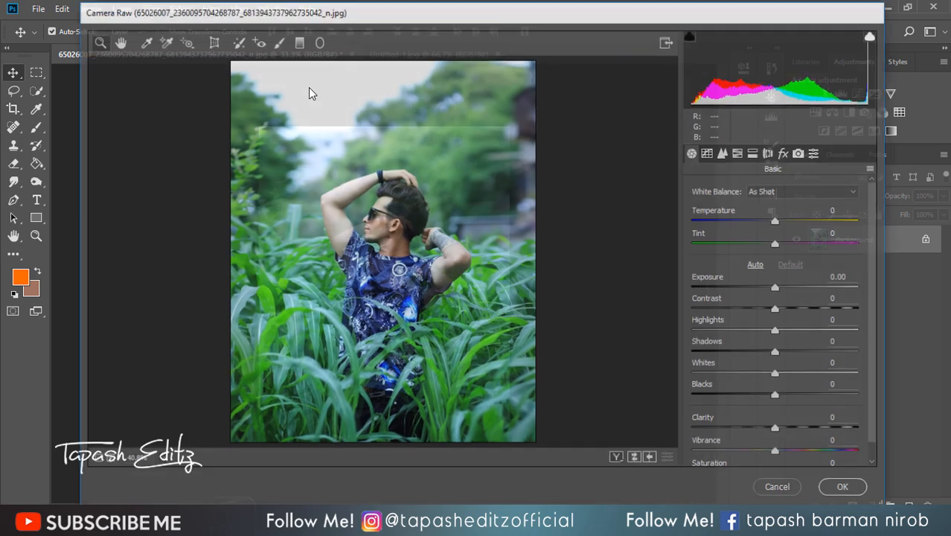
pyautogui.click(667, 42)
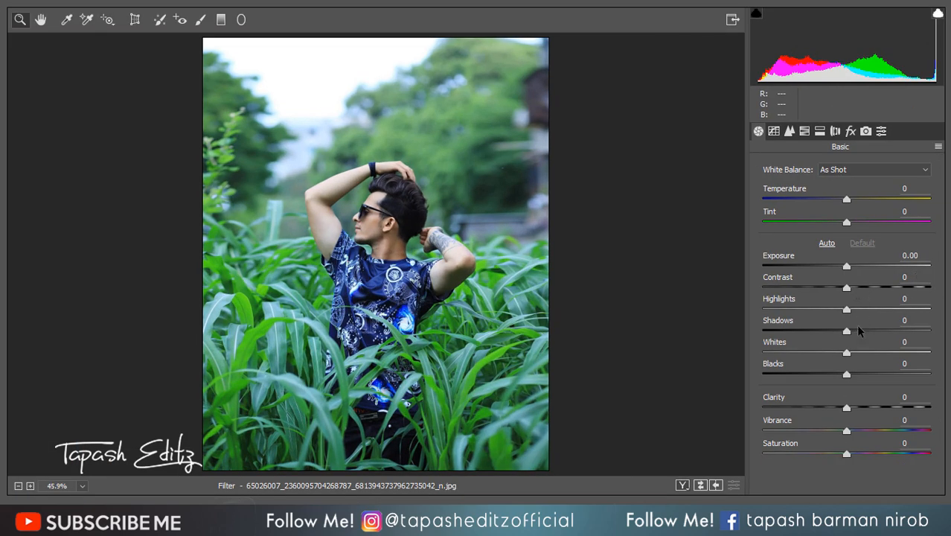
# Set the basic adjustments to Shadows +76, Blacks -36, Vibrance +38 and Saturation -9
pyautogui.moveTo(874, 331); pyautogui.dragTo(910, 331)
pyautogui.moveTo(824, 373)
pyautogui.mouseDown()
pyautogui.moveTo(808, 378)
pyautogui.moveTo(816, 377)
pyautogui.mouseUp()
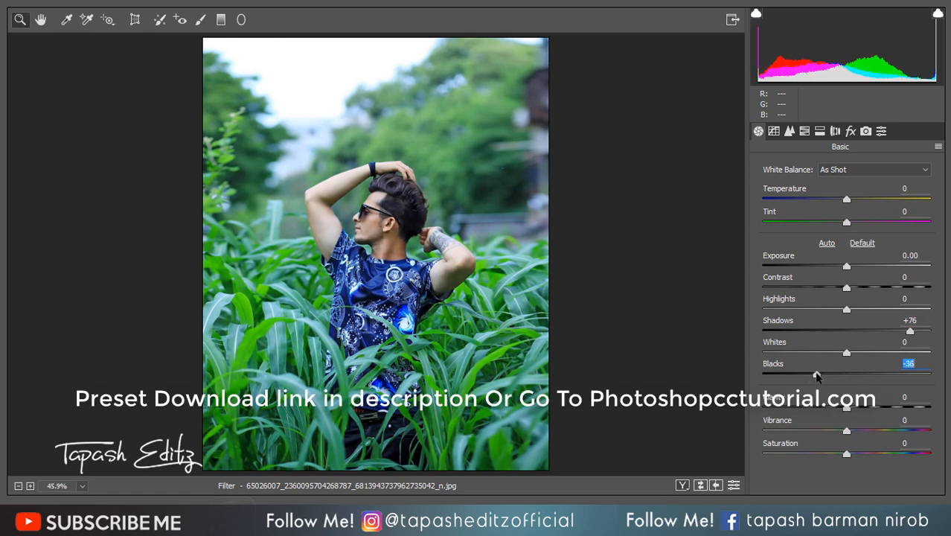
pyautogui.moveTo(847, 431); pyautogui.dragTo(841, 454)
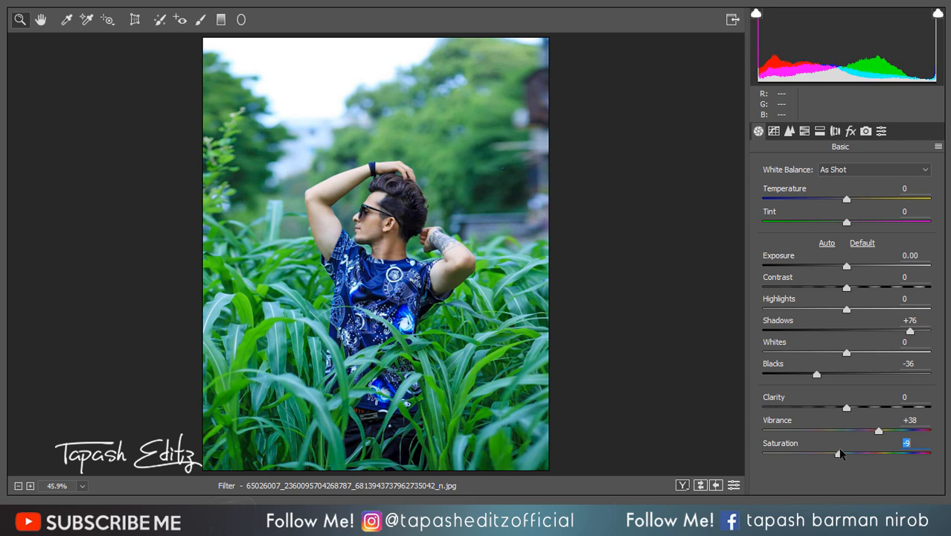
# Set the HSL luminance of Oranges to +48 and the saturation of Yellows to +99 and Greens to +100
pyautogui.click(805, 131)
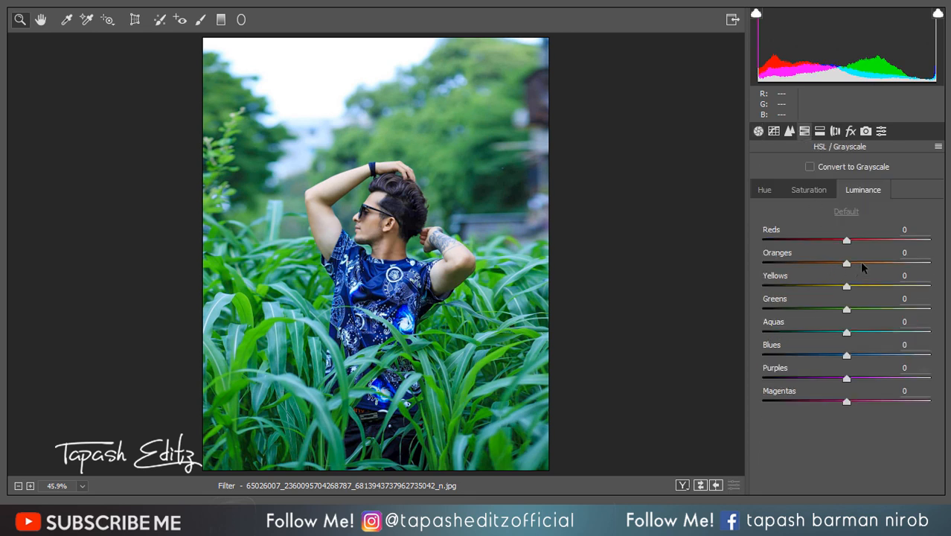
pyautogui.moveTo(847, 263); pyautogui.dragTo(888, 264)
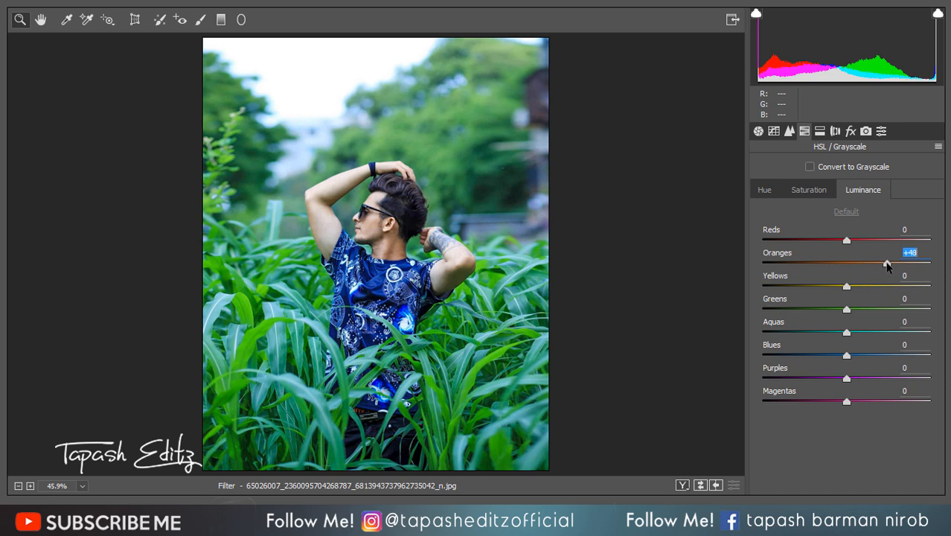
pyautogui.click(806, 191)
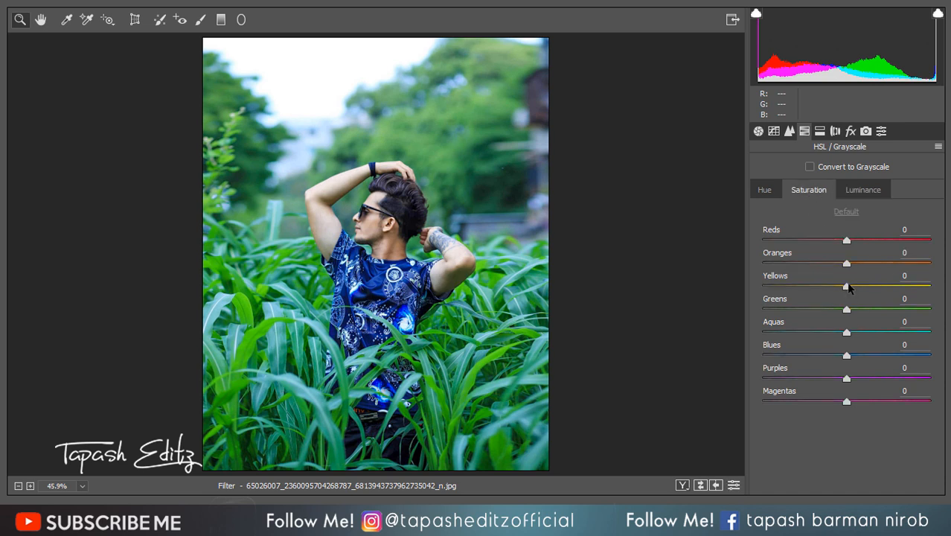
pyautogui.moveTo(846, 287); pyautogui.dragTo(929, 288)
pyautogui.moveTo(854, 313); pyautogui.dragTo(933, 308)
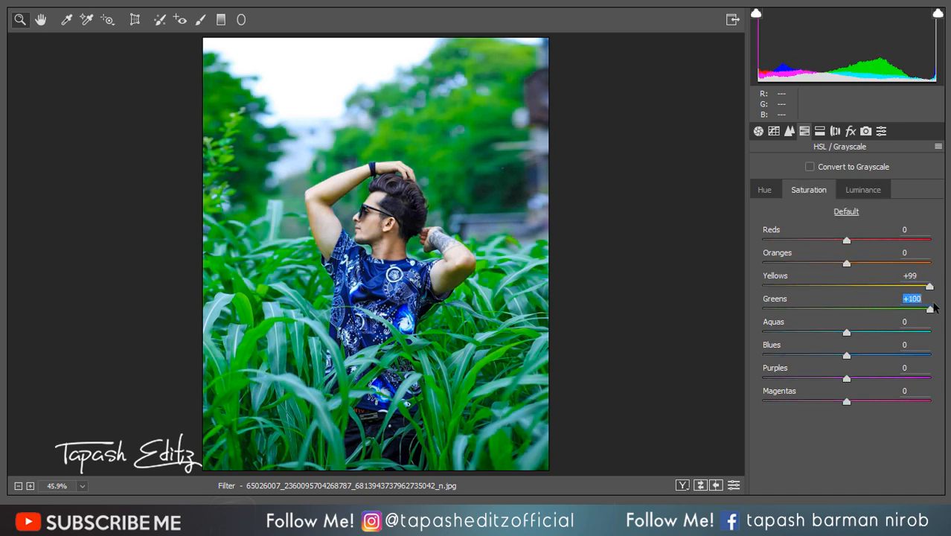
# Shift the HSL hues to Yellows +31, Greens -10, Aquas -82 and Blues -31
pyautogui.click(766, 192)
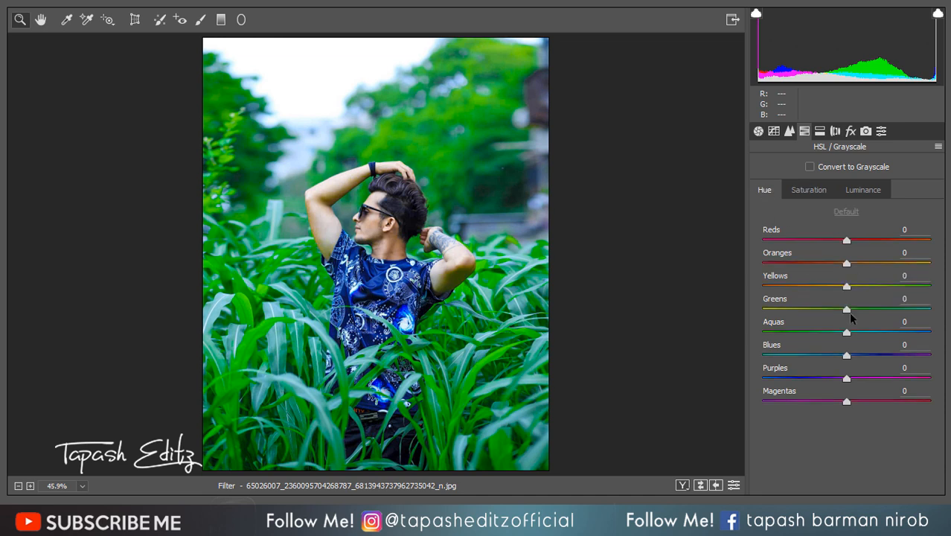
pyautogui.moveTo(846, 310); pyautogui.dragTo(795, 311)
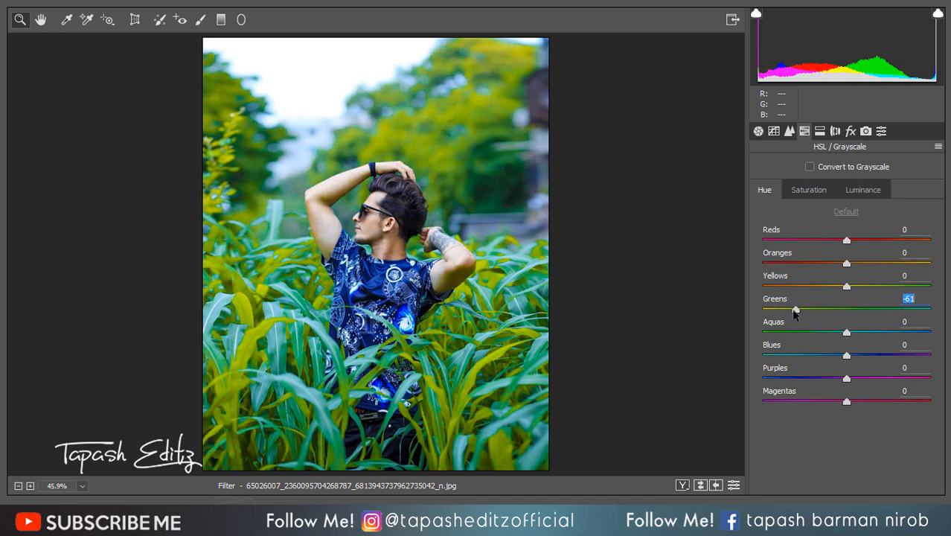
pyautogui.moveTo(848, 288); pyautogui.dragTo(918, 287)
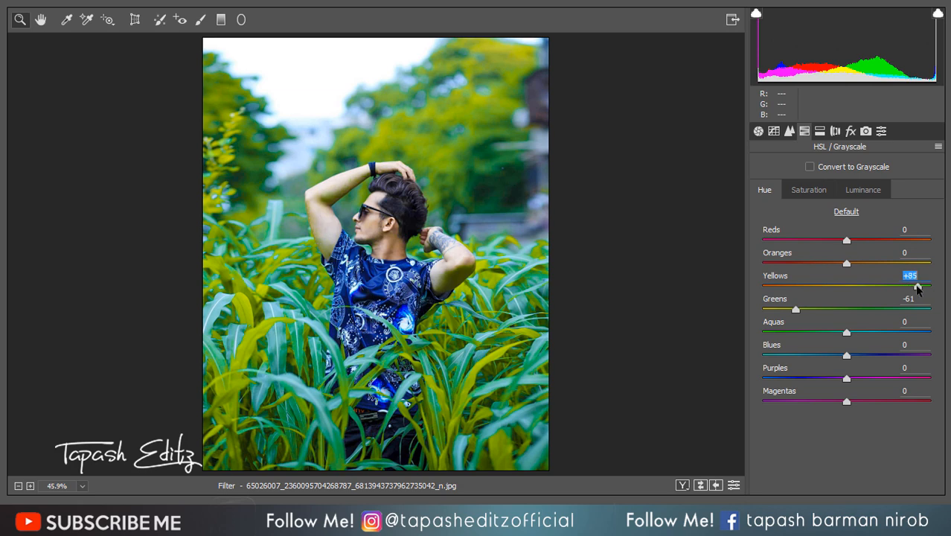
pyautogui.moveTo(796, 310); pyautogui.dragTo(778, 331)
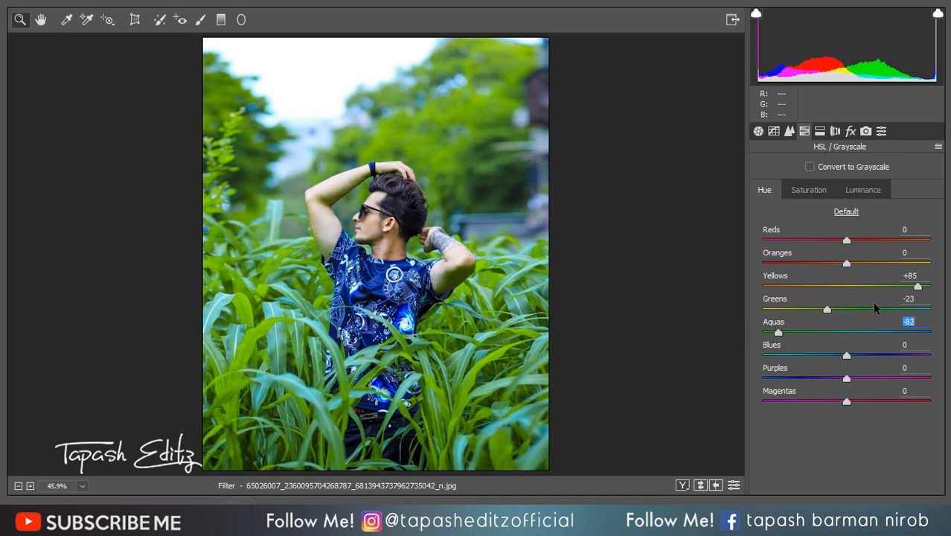
pyautogui.moveTo(826, 308); pyautogui.dragTo(846, 309)
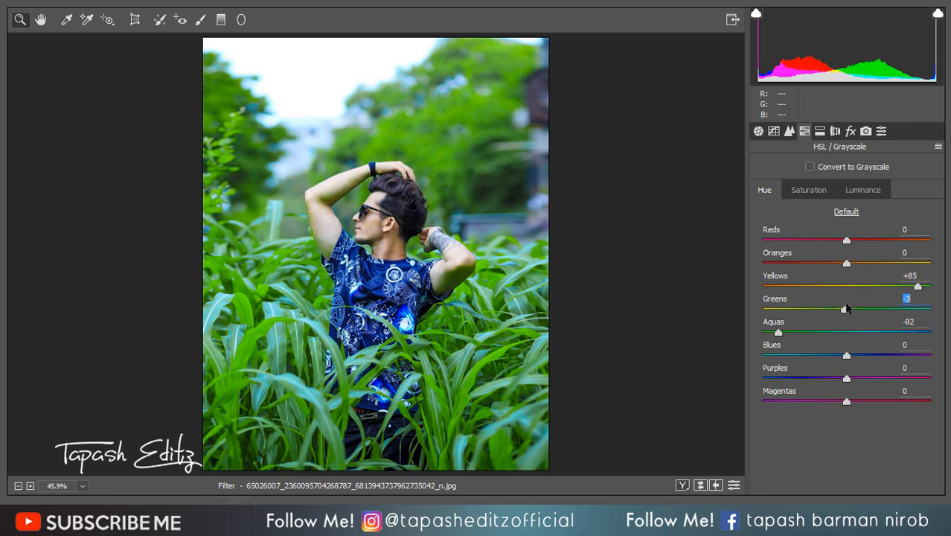
pyautogui.moveTo(918, 286); pyautogui.dragTo(839, 307)
pyautogui.moveTo(845, 355); pyautogui.dragTo(820, 352)
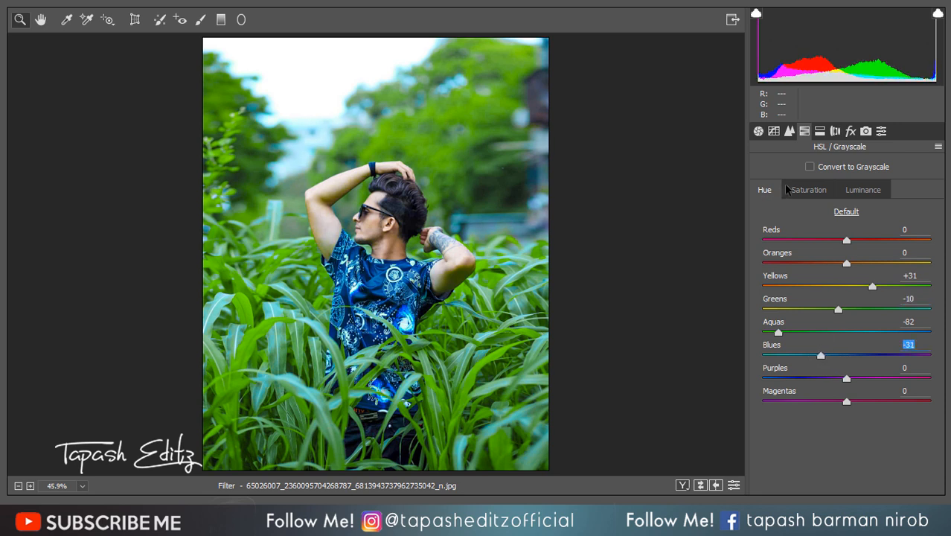
# Set the HSL saturation of Reds to +100, Oranges to -33 and Blues to -40, and raise the Oranges luminance to +53
pyautogui.click(808, 190)
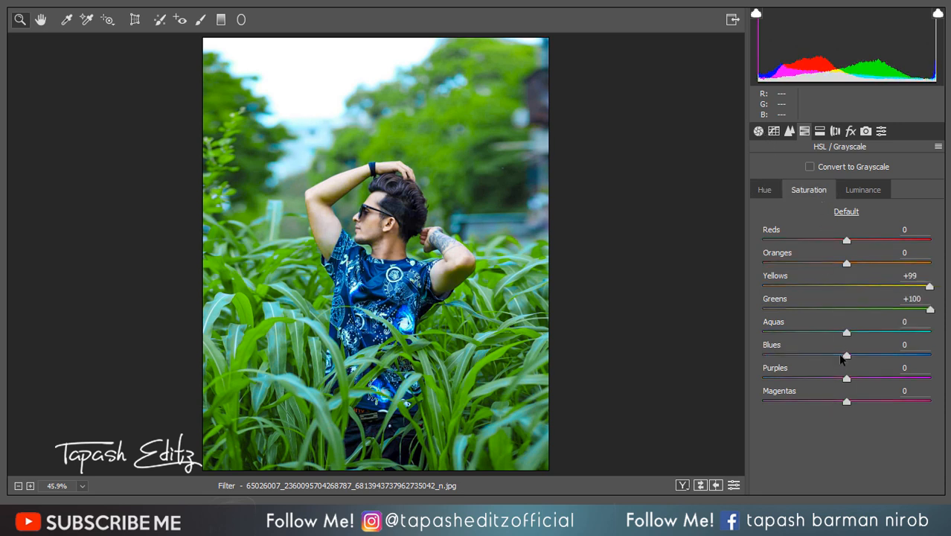
pyautogui.moveTo(833, 354); pyautogui.dragTo(812, 349)
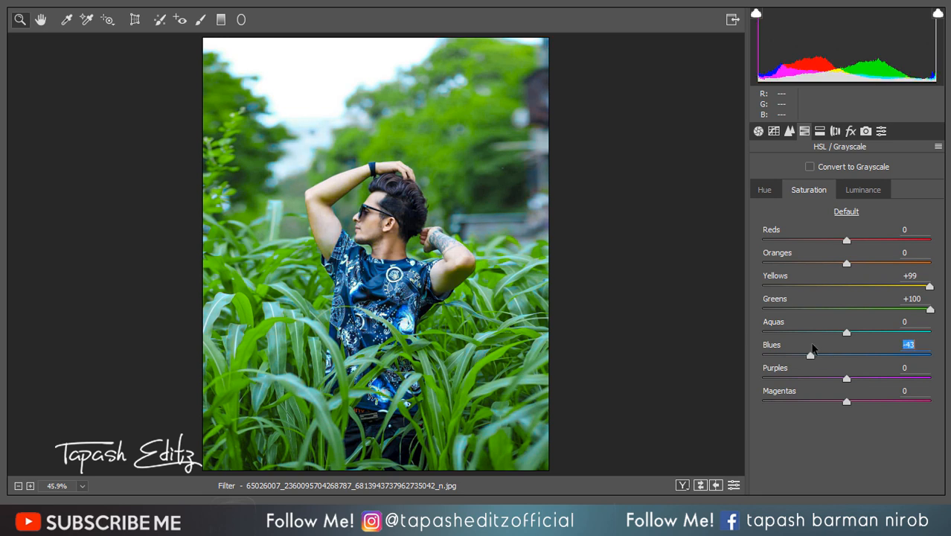
pyautogui.moveTo(846, 263); pyautogui.dragTo(932, 240)
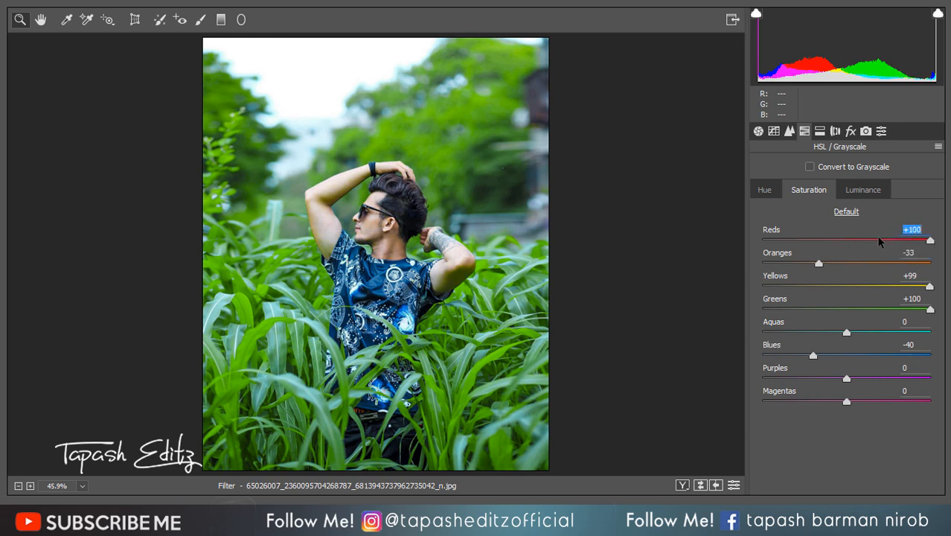
pyautogui.click(853, 191)
pyautogui.moveTo(887, 265)
pyautogui.mouseDown()
pyautogui.moveTo(856, 263)
pyautogui.moveTo(891, 261)
pyautogui.mouseUp()
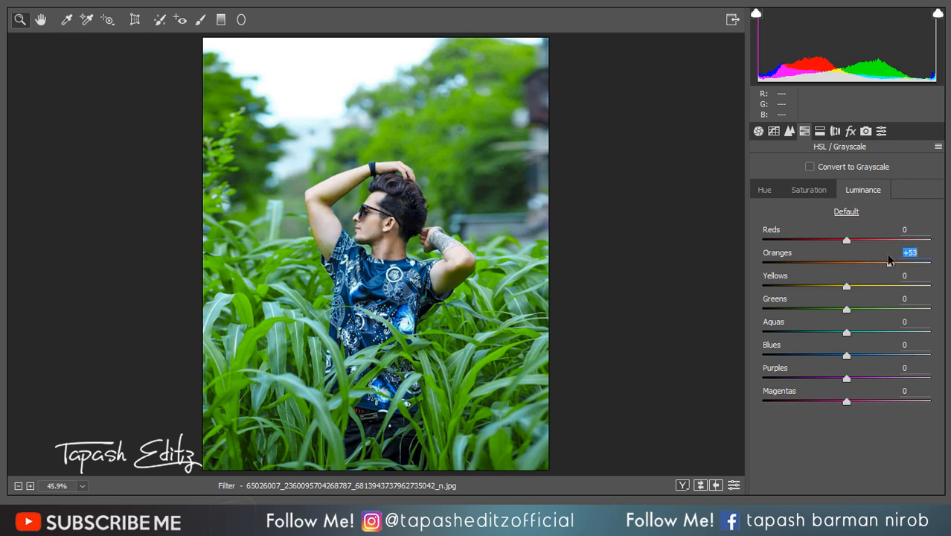
# Set Dehaze to +42 and add a post-crop vignette with Amount -49, Roundness +11 and Feather 50
pyautogui.click(851, 131)
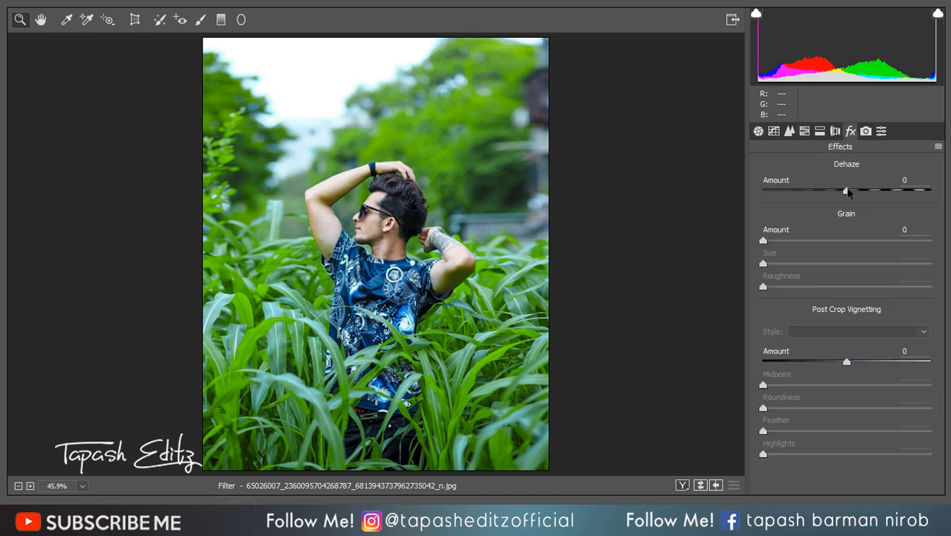
pyautogui.moveTo(847, 191); pyautogui.dragTo(883, 192)
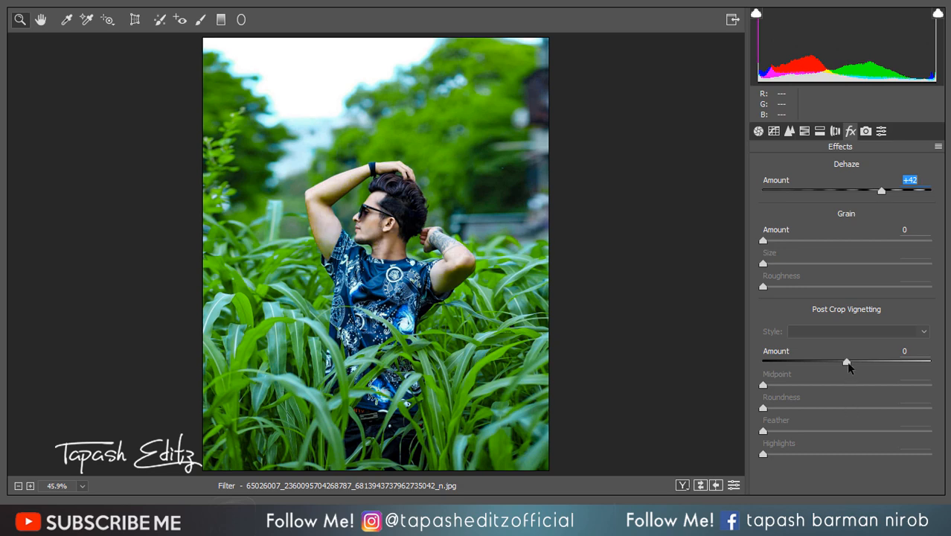
pyautogui.moveTo(847, 362); pyautogui.dragTo(808, 364)
pyautogui.moveTo(846, 408); pyautogui.dragTo(849, 432)
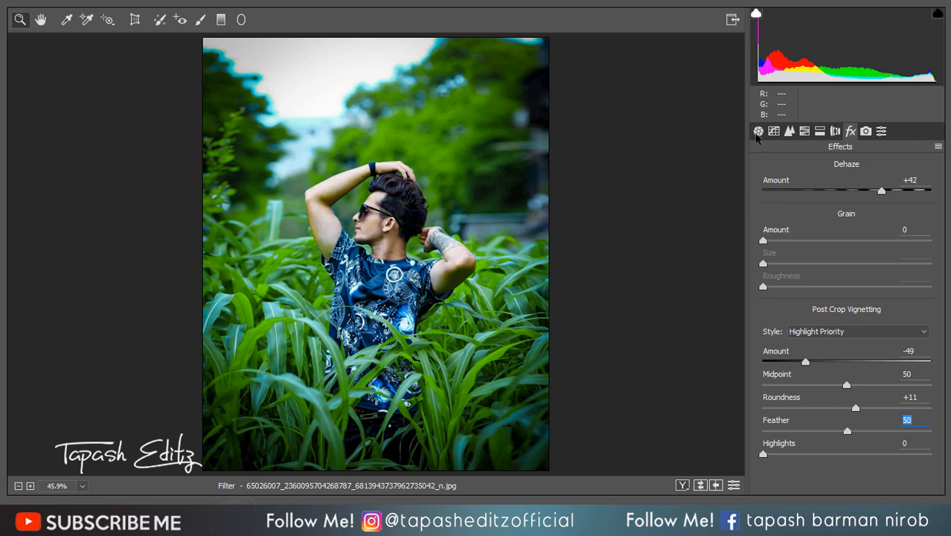
# Readjust the basic settings to Blacks -26, Vibrance +70 and Saturation -19
pyautogui.click(758, 130)
pyautogui.moveTo(814, 376); pyautogui.dragTo(826, 376)
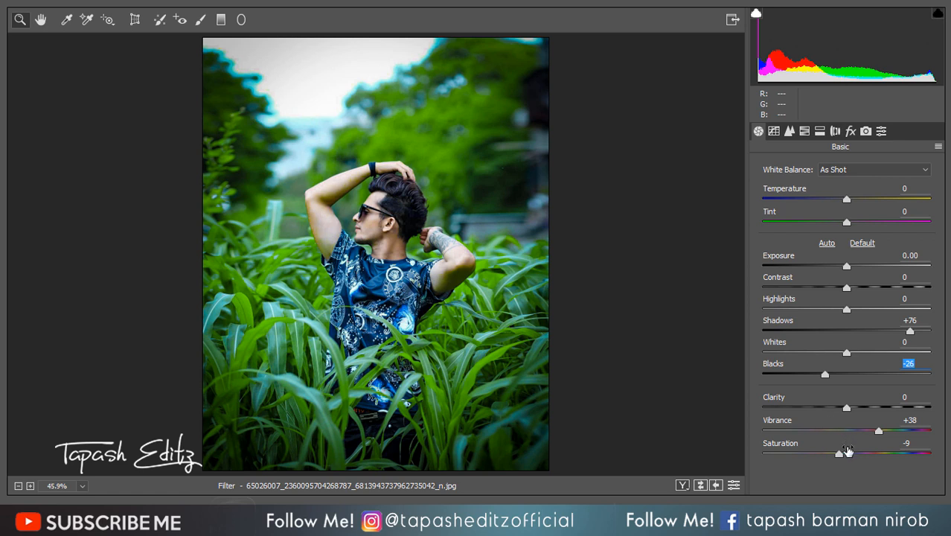
pyautogui.moveTo(879, 432); pyautogui.dragTo(904, 431)
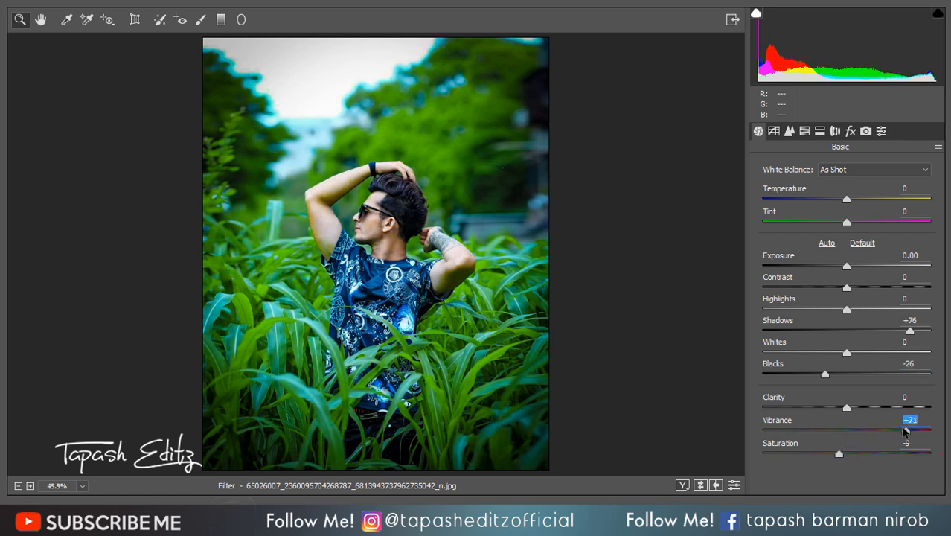
pyautogui.moveTo(838, 454)
pyautogui.mouseDown()
pyautogui.moveTo(853, 454)
pyautogui.moveTo(830, 453)
pyautogui.mouseUp()
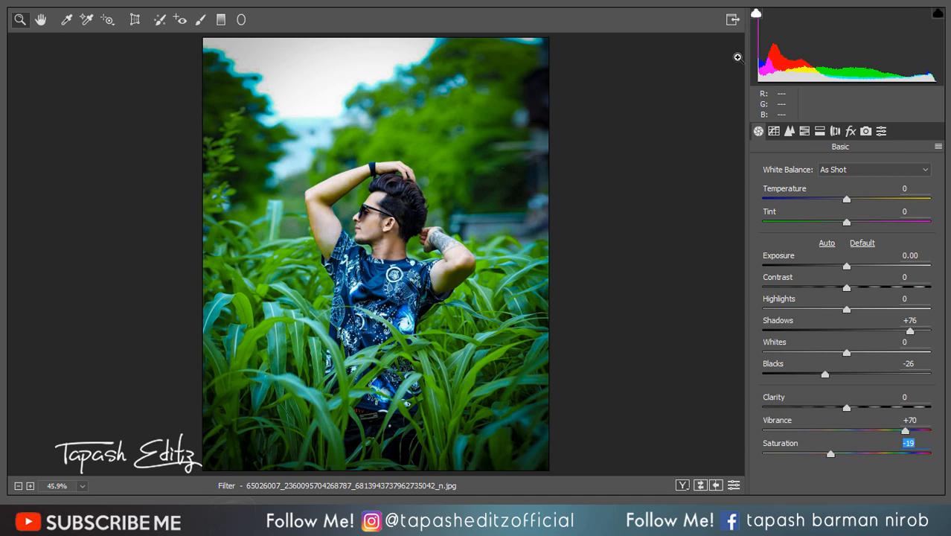
# Set the noise reduction Luminance to 42 and compare the photo in the before and after views
pyautogui.click(789, 131)
pyautogui.moveTo(768, 304); pyautogui.dragTo(832, 305)
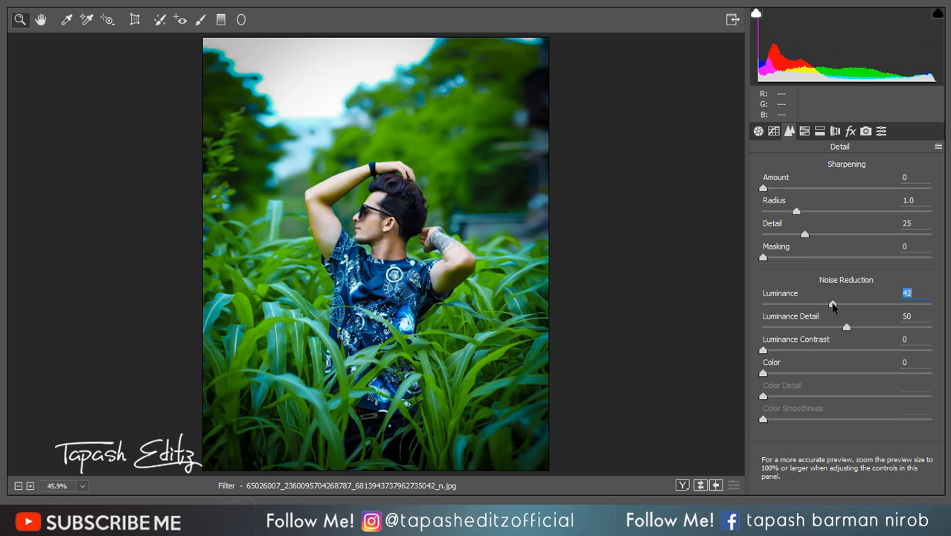
pyautogui.click(682, 486)
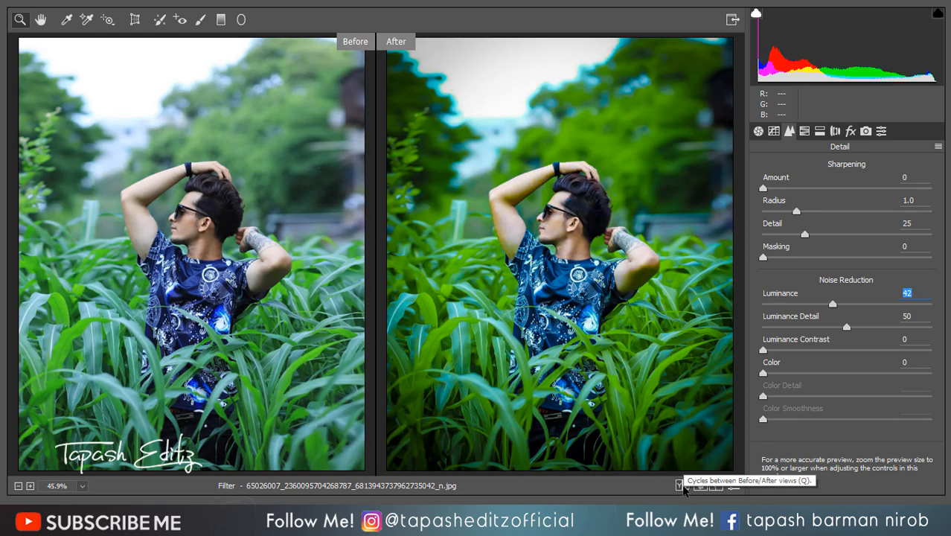
pyautogui.click(681, 486)
pyautogui.click(681, 485)
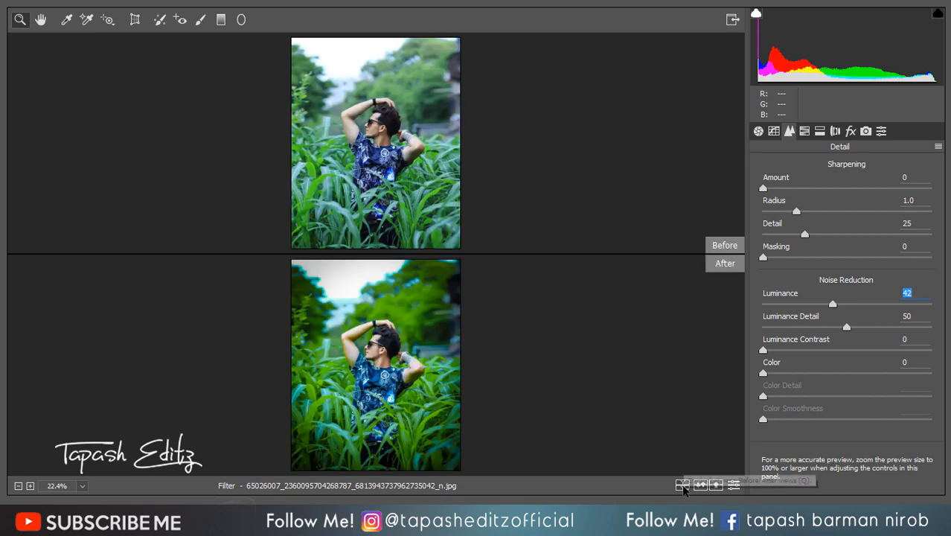
pyautogui.click(682, 486)
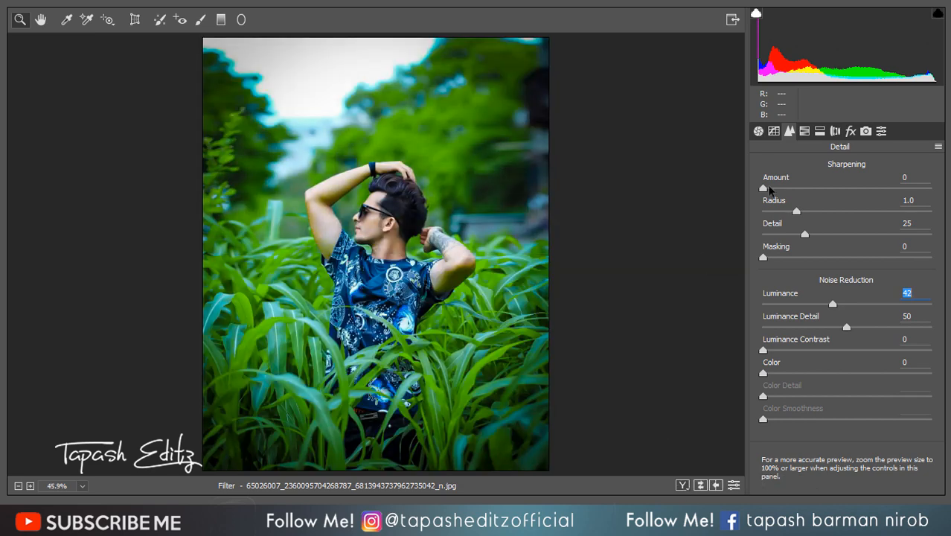
# Save the current Camera Raw settings as an .xmp file named Arthav and apply the filter to the photo
pyautogui.click(884, 131)
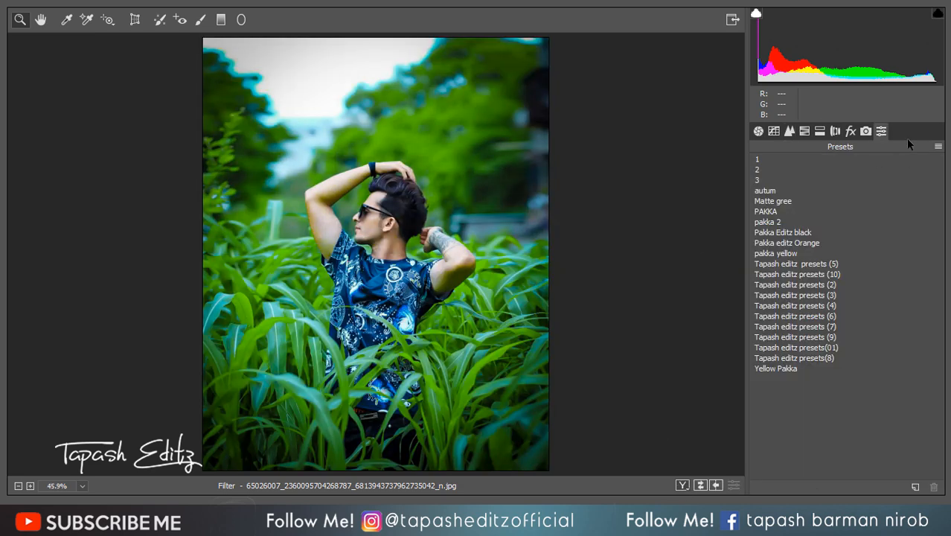
pyautogui.click(938, 148)
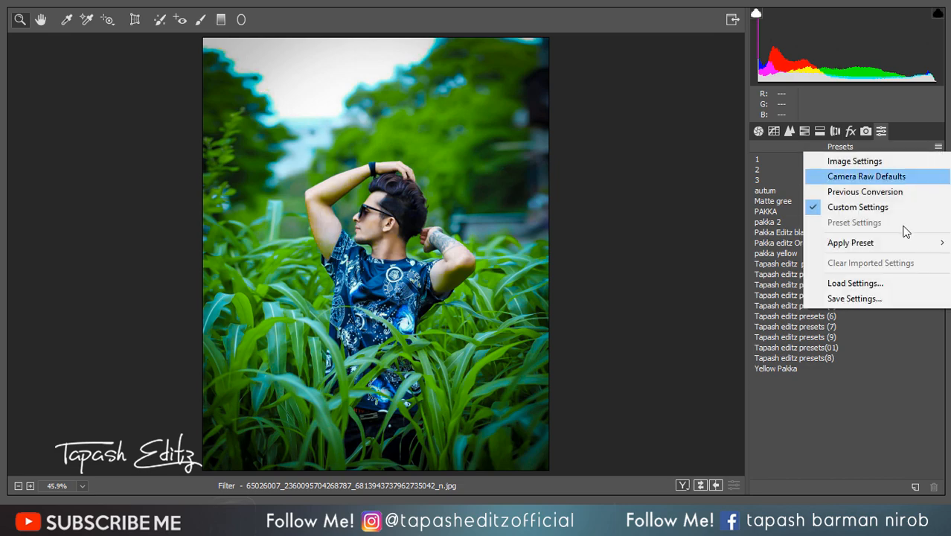
pyautogui.click(864, 298)
pyautogui.click(585, 42)
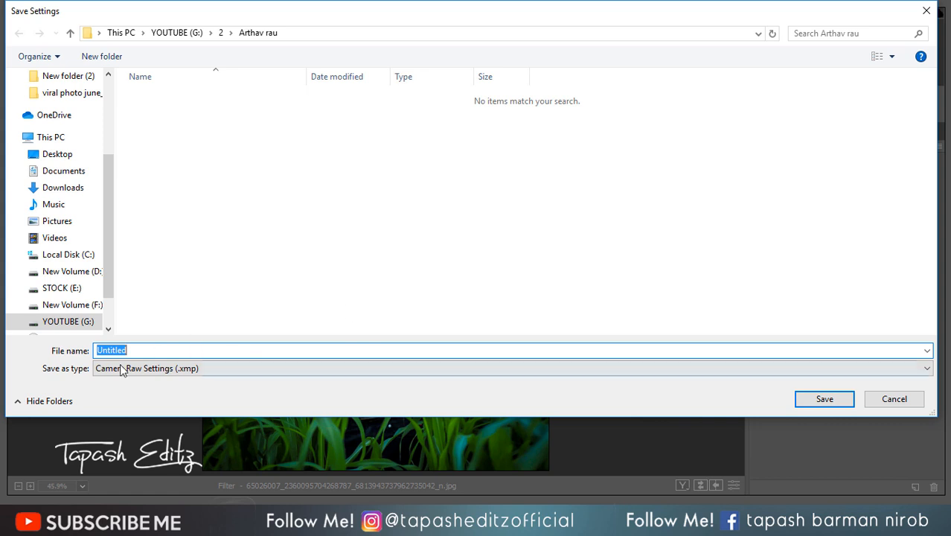
pyautogui.write('Arthav')
pyautogui.click(822, 401)
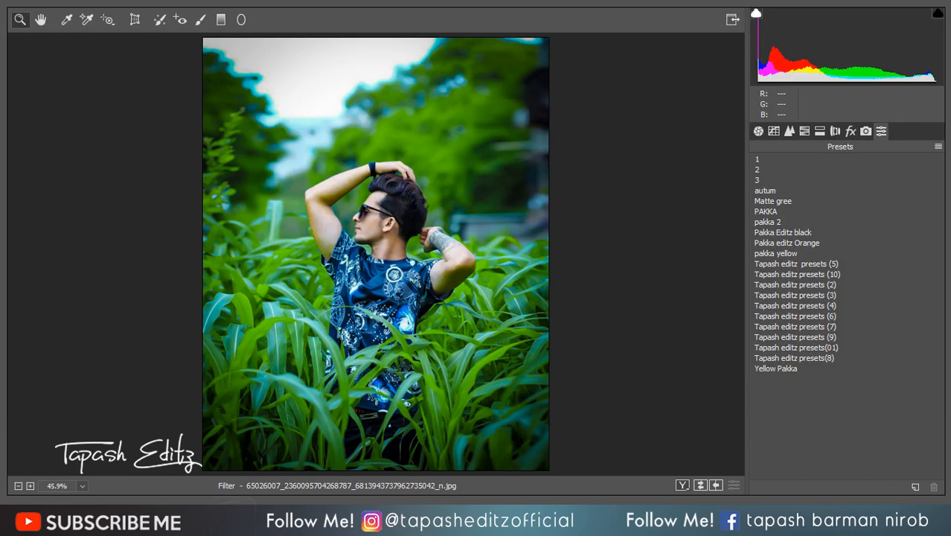
pyautogui.press('Return')
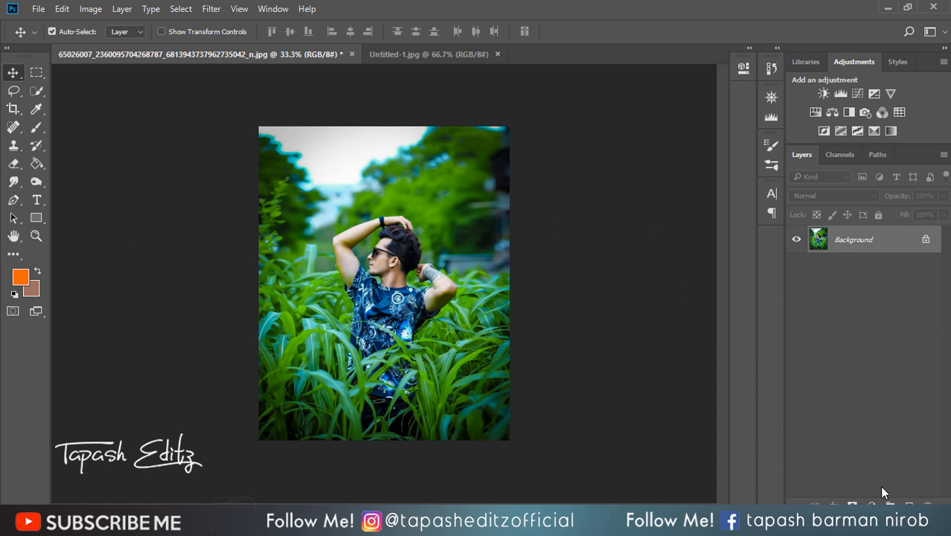
# Add a new empty layer above the Background and set the foreground color to orange ff4e00
pyautogui.hotkey('ctrl', 'shift', 'alt', 'n')
pyautogui.click(21, 277)
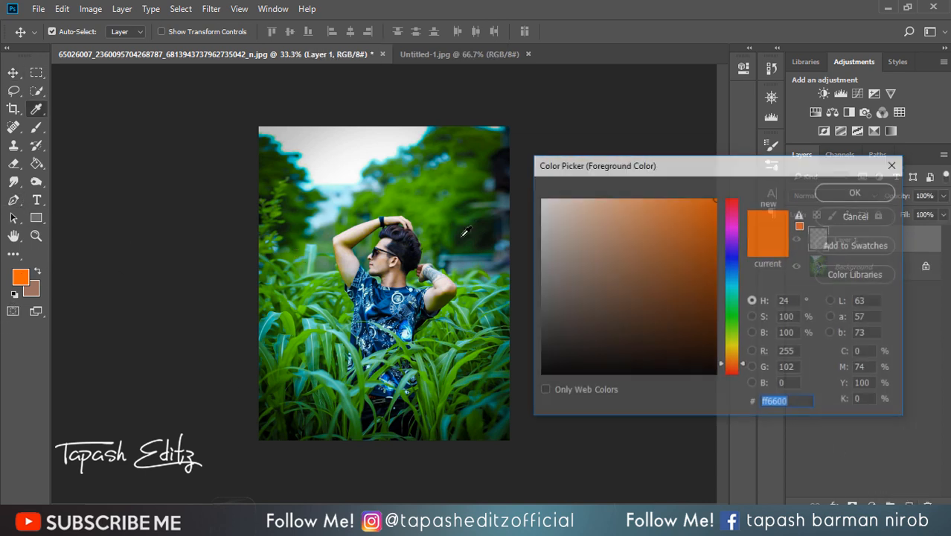
pyautogui.click(733, 369)
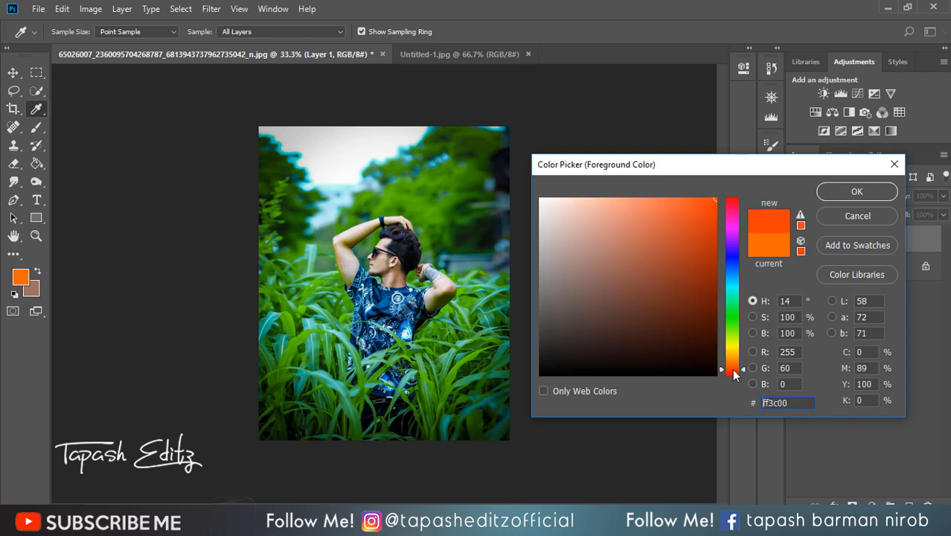
pyautogui.click(733, 367)
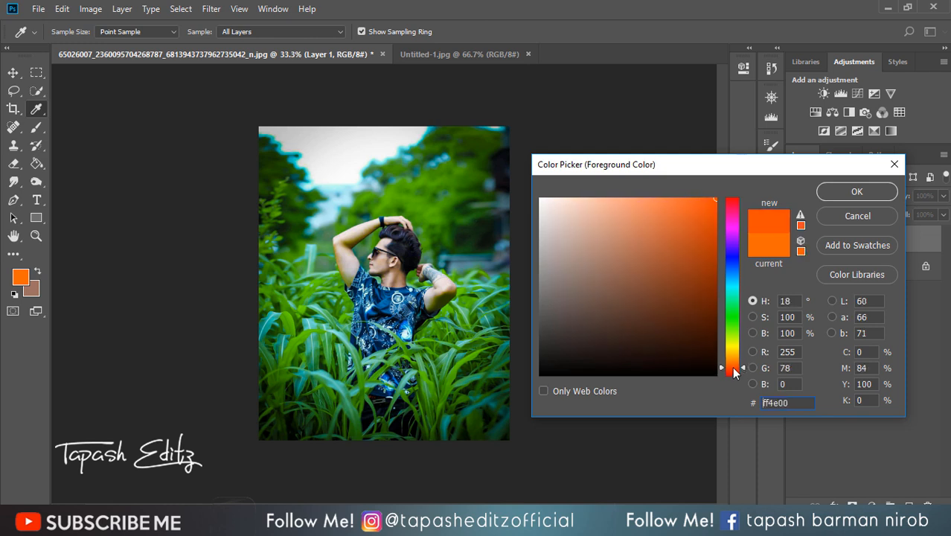
pyautogui.click(844, 192)
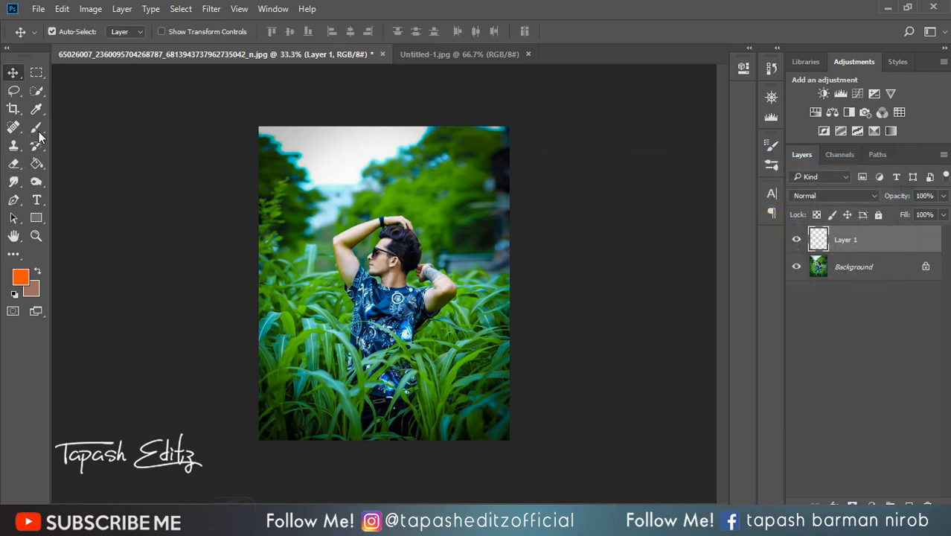
# Paint a single orange spot on the sky of the new layer with a soft 500 px brush at 55% flow
pyautogui.click(37, 128)
pyautogui.click(89, 130)
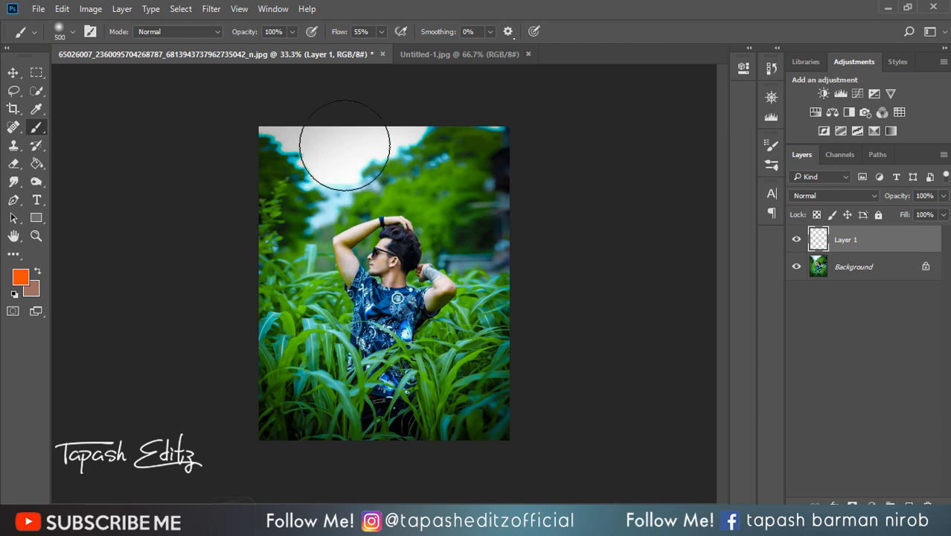
pyautogui.click(342, 147)
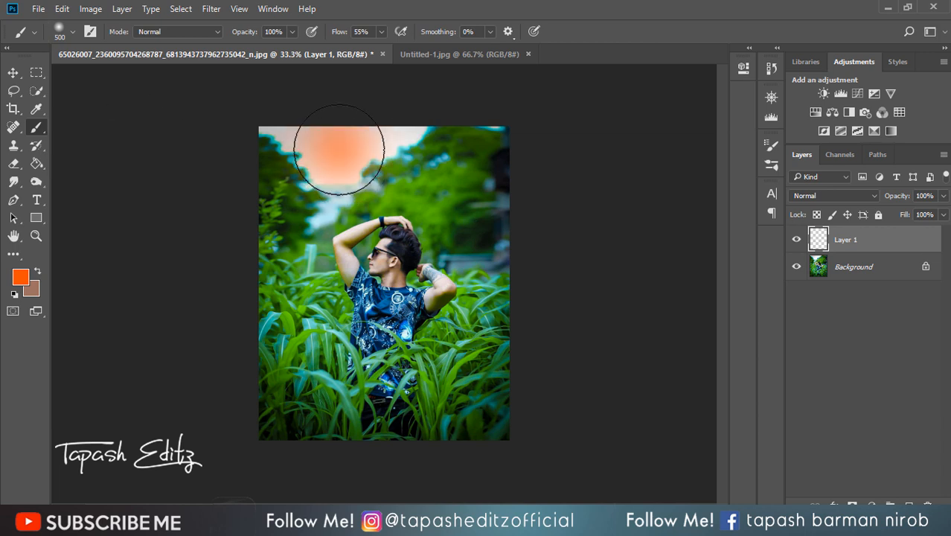
# Try out blend modes on the orange spot layer and set it to Screen
pyautogui.click(814, 197)
pyautogui.click(818, 288)
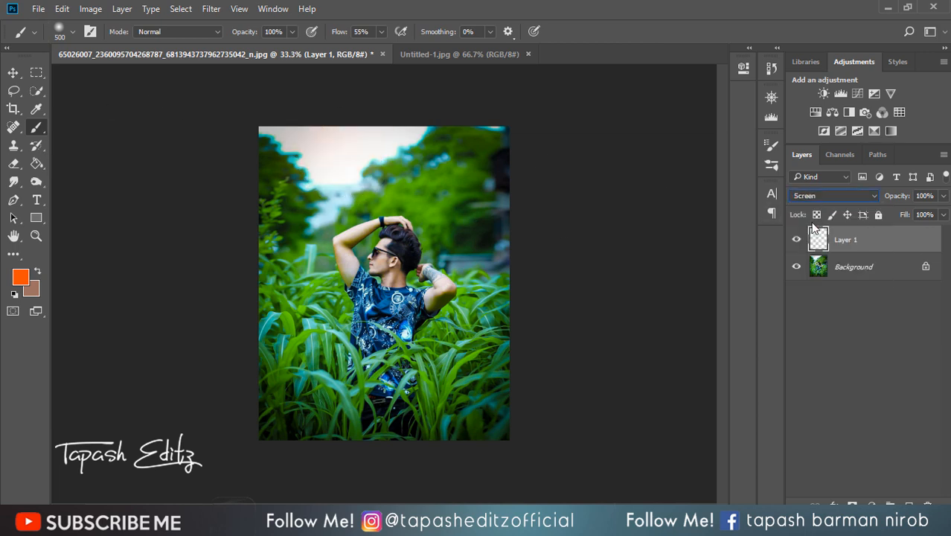
pyautogui.click(814, 196)
pyautogui.click(815, 278)
pyautogui.click(815, 196)
pyautogui.click(817, 288)
# Scale the orange glow to about 351%, position it at about X 697, Y 562 px, and compare the photo with and without it
pyautogui.press('v')
pyautogui.click(161, 32)
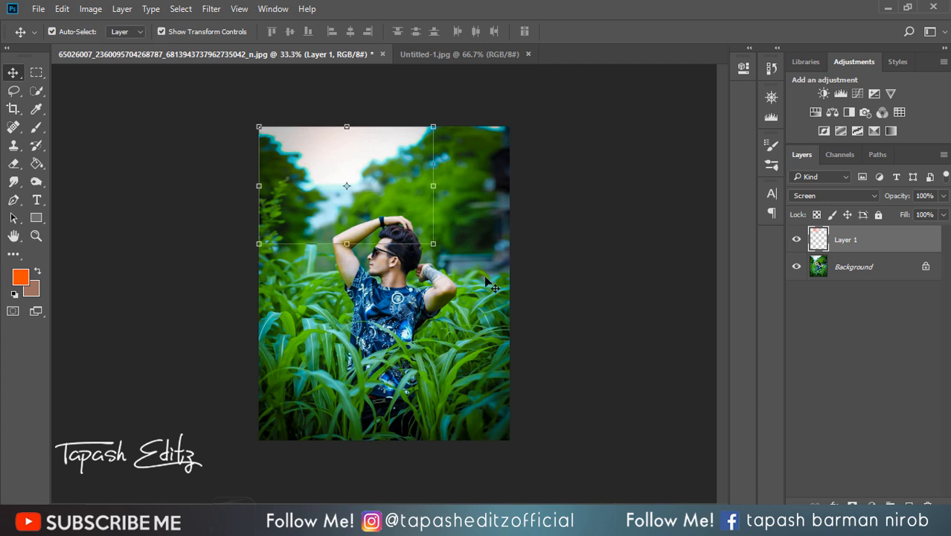
pyautogui.moveTo(433, 242); pyautogui.dragTo(610, 404)
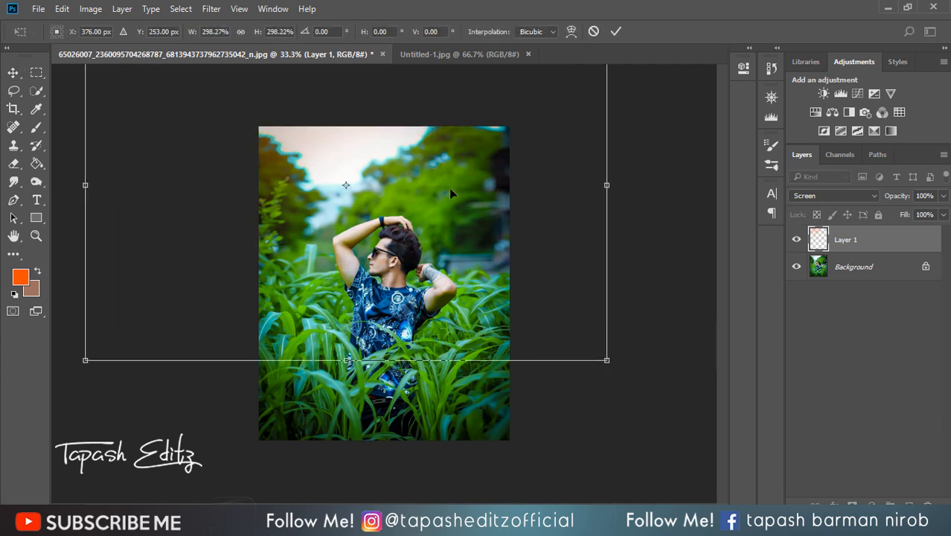
pyautogui.moveTo(449, 188)
pyautogui.mouseDown()
pyautogui.moveTo(464, 269)
pyautogui.moveTo(429, 121)
pyautogui.moveTo(429, 172)
pyautogui.moveTo(455, 199)
pyautogui.mouseUp()
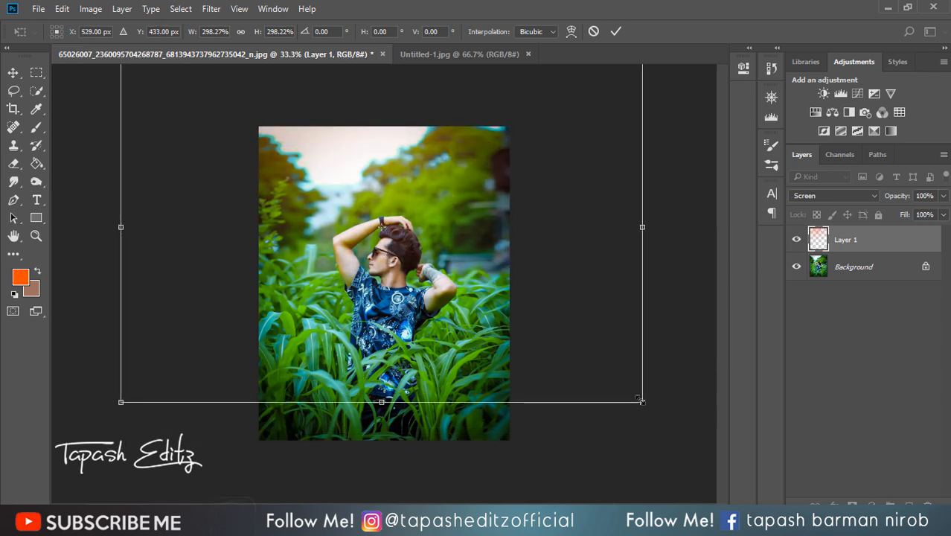
pyautogui.moveTo(642, 402); pyautogui.dragTo(663, 473)
pyautogui.moveTo(393, 190)
pyautogui.mouseDown()
pyautogui.moveTo(397, 202)
pyautogui.moveTo(386, 170)
pyautogui.moveTo(400, 186)
pyautogui.mouseUp()
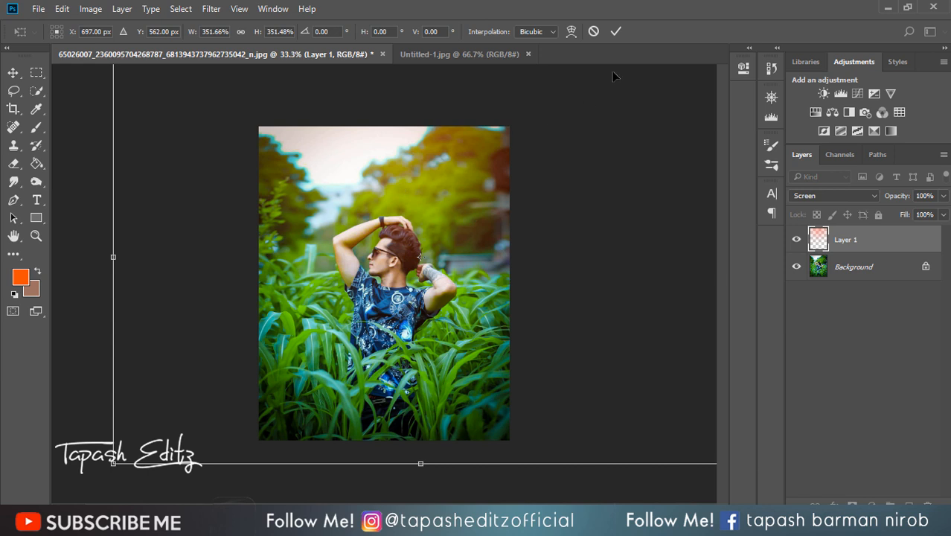
pyautogui.click(616, 31)
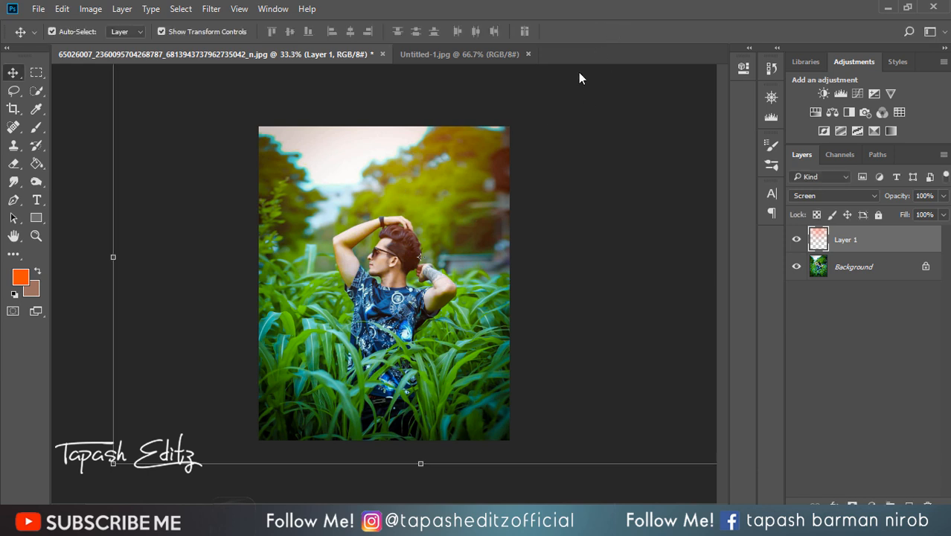
pyautogui.click(170, 32)
pyautogui.click(795, 240)
pyautogui.click(795, 240)
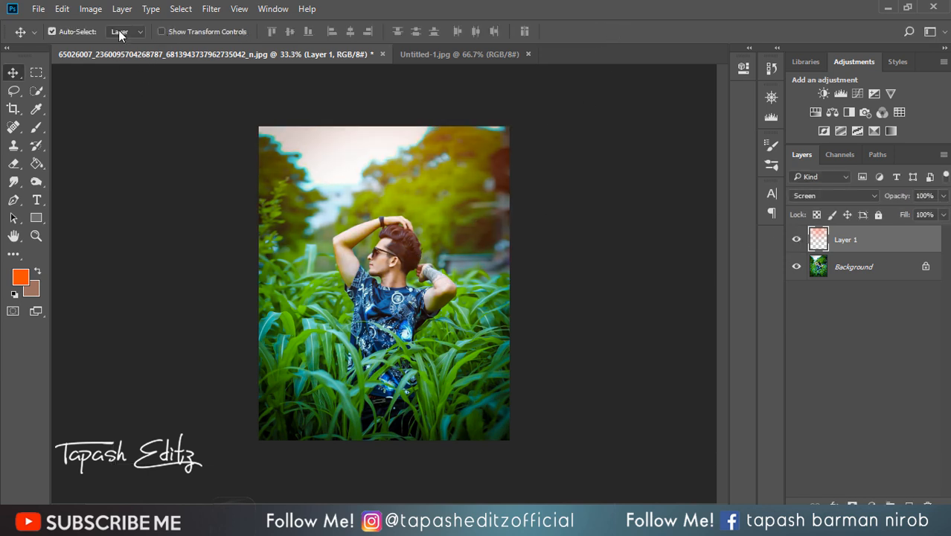
# Apply Hue/Saturation to the orange glow layer with Hue -8, Saturation +100 and Lightness +3
pyautogui.click(90, 8)
pyautogui.moveTo(117, 44)
pyautogui.click(314, 121)
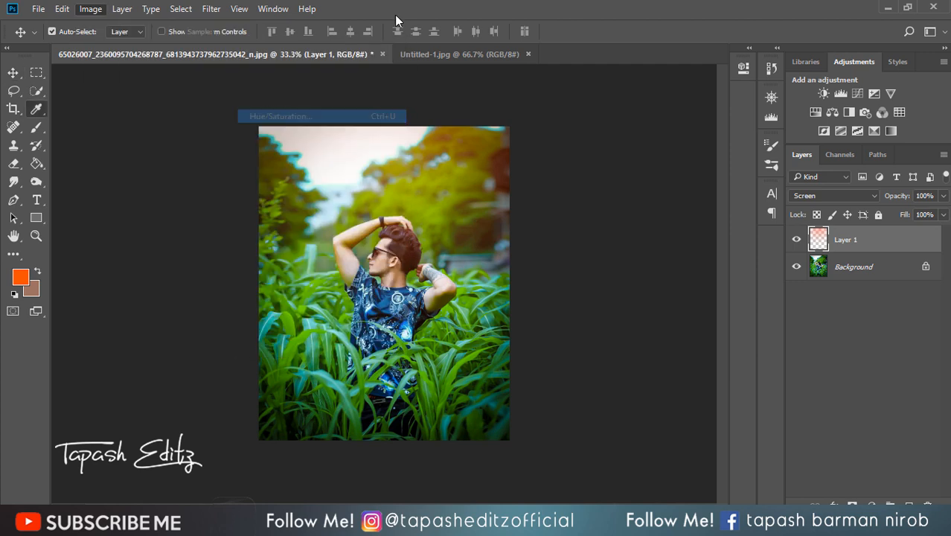
pyautogui.moveTo(766, 203); pyautogui.dragTo(829, 171)
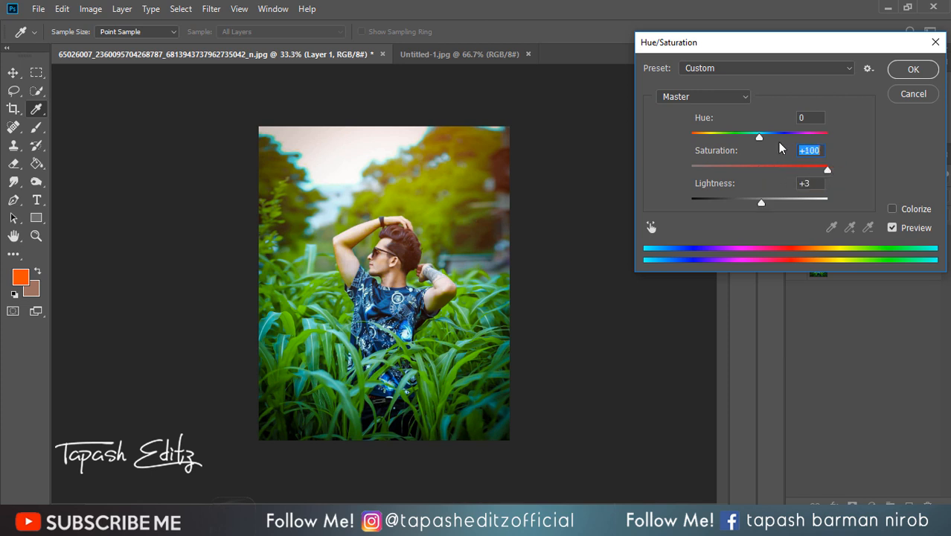
pyautogui.moveTo(764, 138)
pyautogui.mouseDown()
pyautogui.moveTo(691, 135)
pyautogui.moveTo(756, 141)
pyautogui.mouseUp()
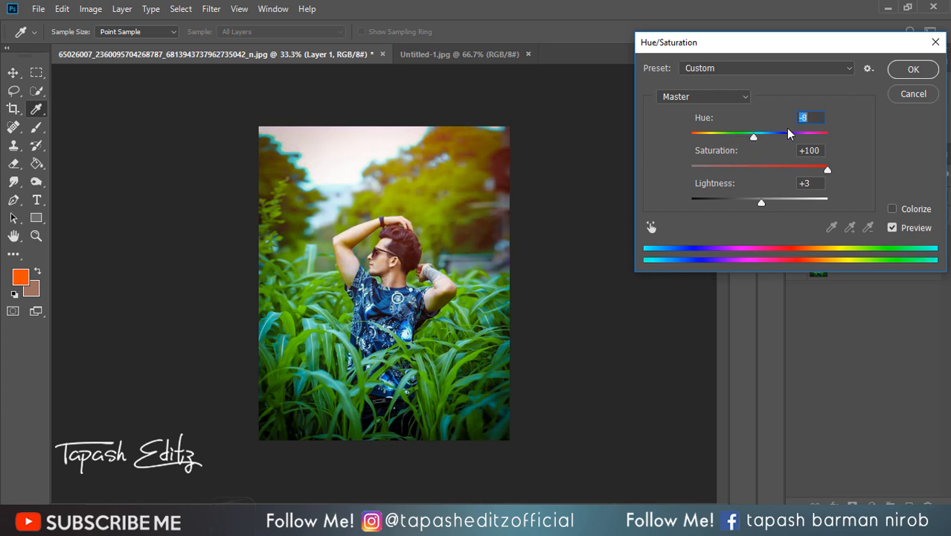
pyautogui.click(913, 69)
# Compare the photo with and without the glow layer, and merge the layer down into the Background
pyautogui.click(795, 239)
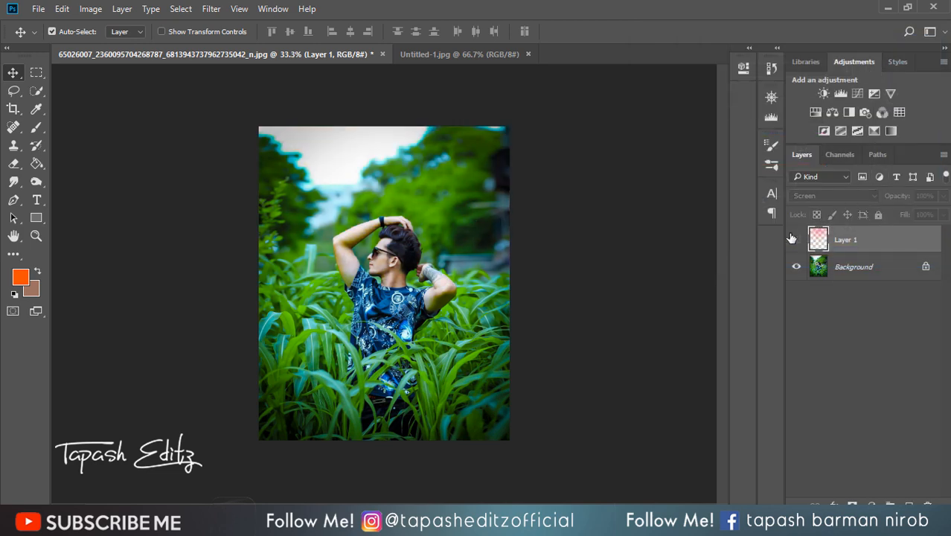
pyautogui.click(795, 239)
pyautogui.rightClick(853, 255)
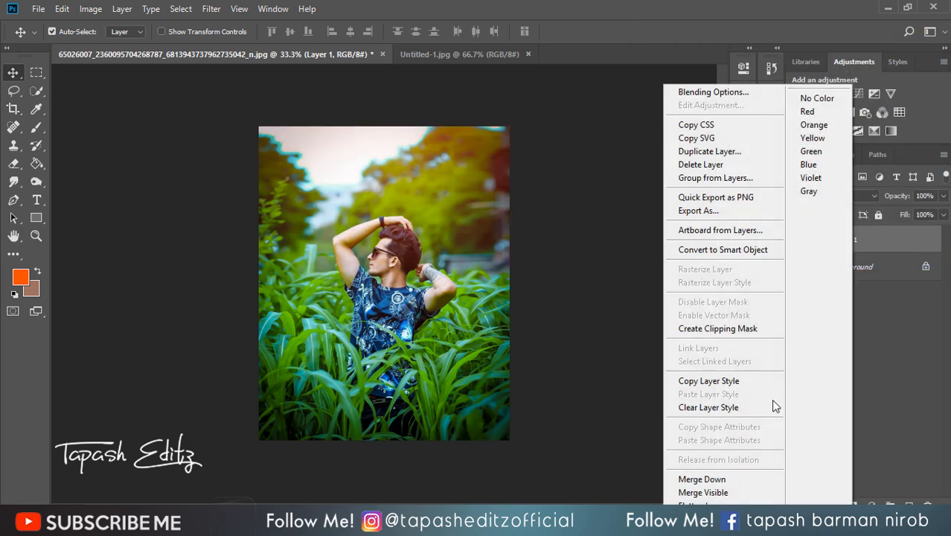
pyautogui.click(736, 479)
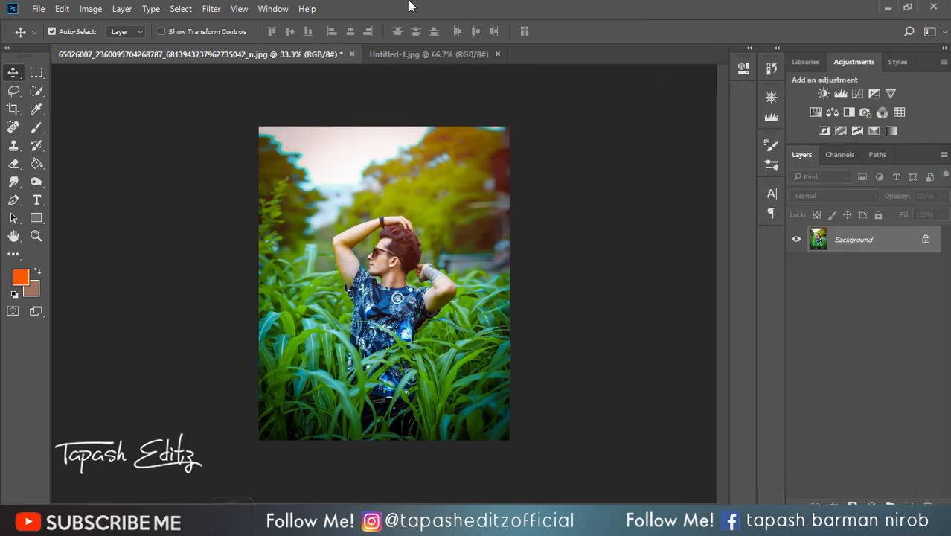
# Add a Selective Color adjustment layer and set Greens to Cyan -42, Magenta -17, Yellow +33 and Black +38
pyautogui.click(871, 131)
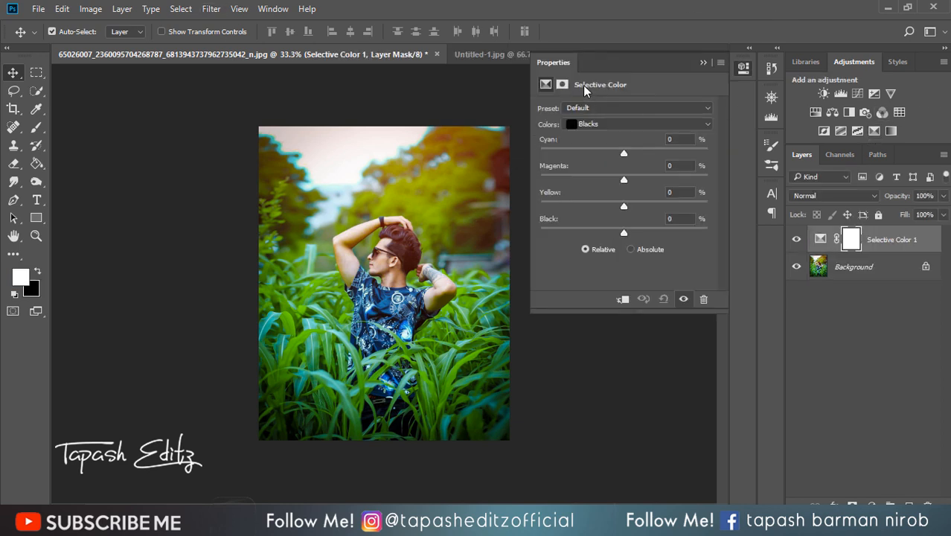
pyautogui.click(599, 124)
pyautogui.click(593, 138)
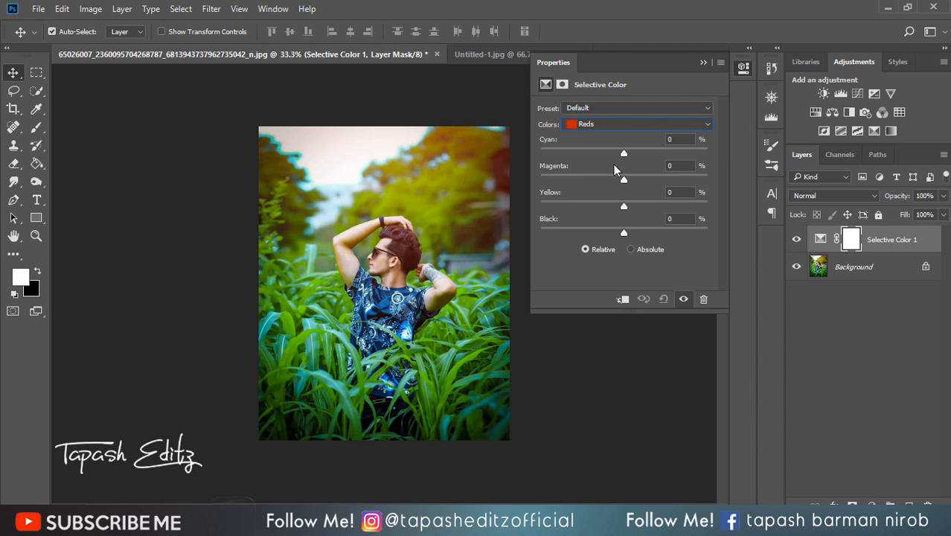
pyautogui.click(606, 125)
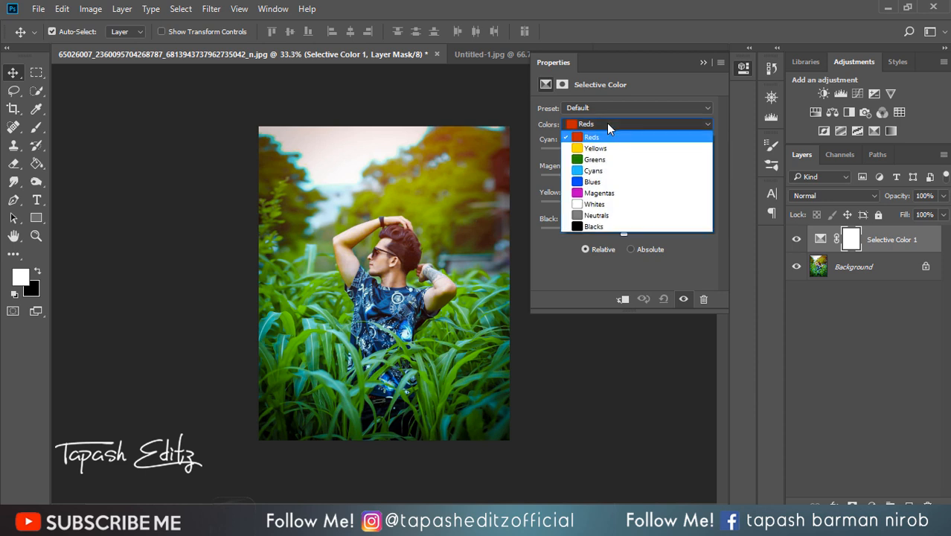
pyautogui.click(599, 160)
pyautogui.moveTo(623, 233); pyautogui.dragTo(590, 155)
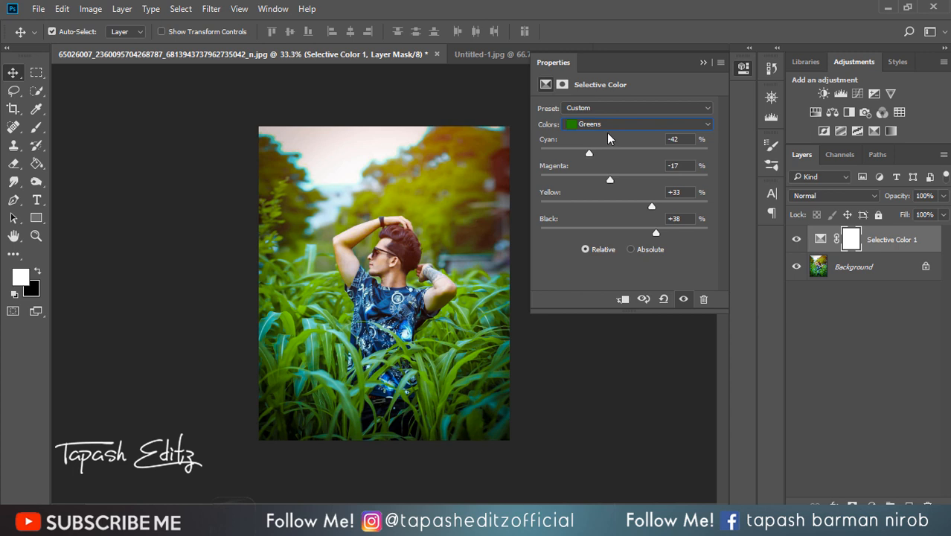
# In the Selective Color adjustment, set the Yellows' Black to -10 and fine-tune their Cyan, Yellow and Magenta
pyautogui.click(603, 125)
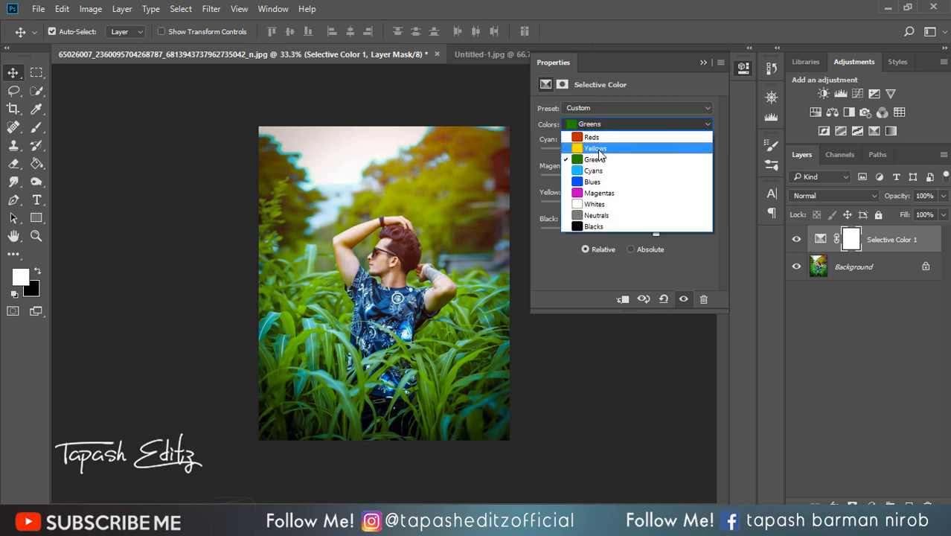
pyautogui.click(607, 139)
pyautogui.moveTo(618, 228)
pyautogui.mouseDown()
pyautogui.moveTo(607, 229)
pyautogui.moveTo(626, 228)
pyautogui.moveTo(615, 229)
pyautogui.mouseUp()
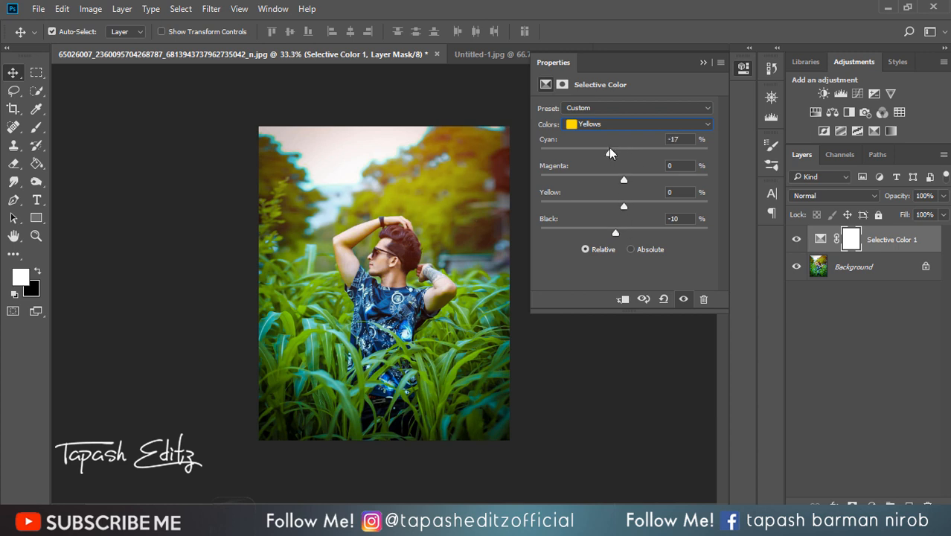
pyautogui.moveTo(597, 153); pyautogui.dragTo(617, 152)
pyautogui.moveTo(623, 207); pyautogui.dragTo(615, 181)
# In the Selective Color adjustment, set the Whites to Black -53 and Cyan -41
pyautogui.click(620, 125)
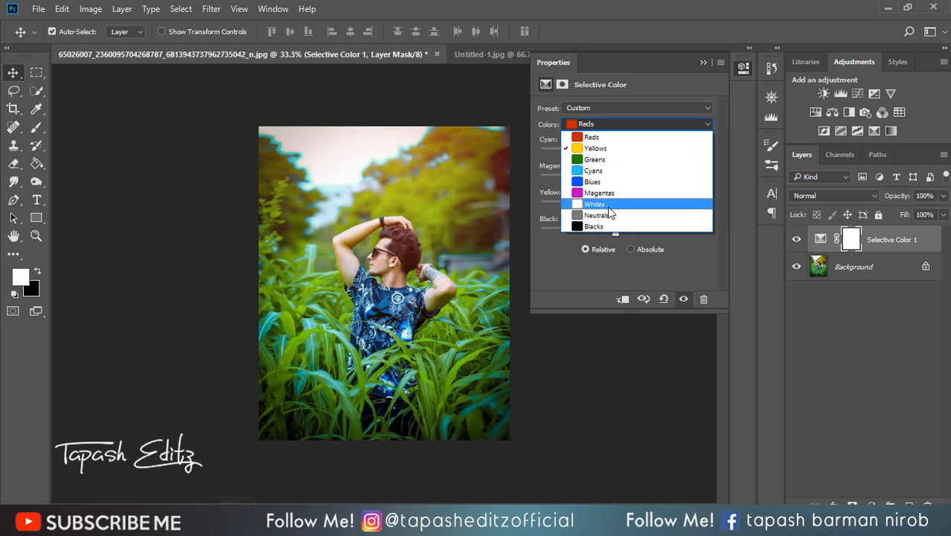
pyautogui.click(610, 207)
pyautogui.moveTo(615, 232); pyautogui.dragTo(578, 224)
pyautogui.moveTo(624, 153); pyautogui.dragTo(589, 154)
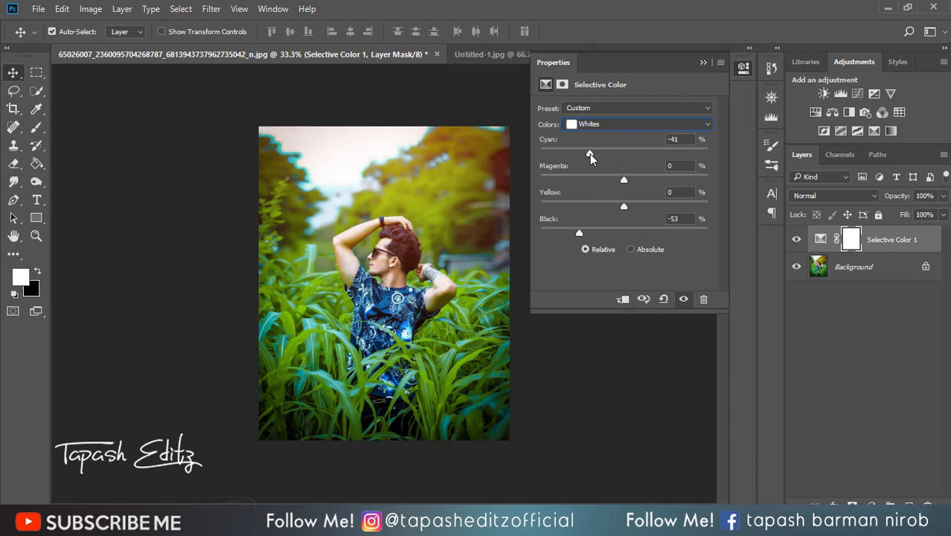
# Set the Selective Color Blacks to Black +14, raise their Cyan slightly, and collapse the adjustment's properties
pyautogui.click(632, 124)
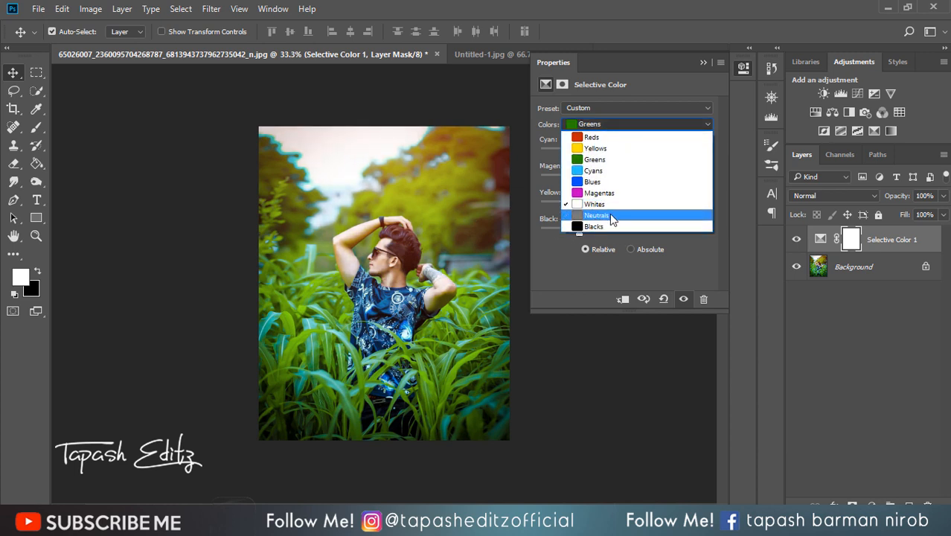
pyautogui.click(611, 231)
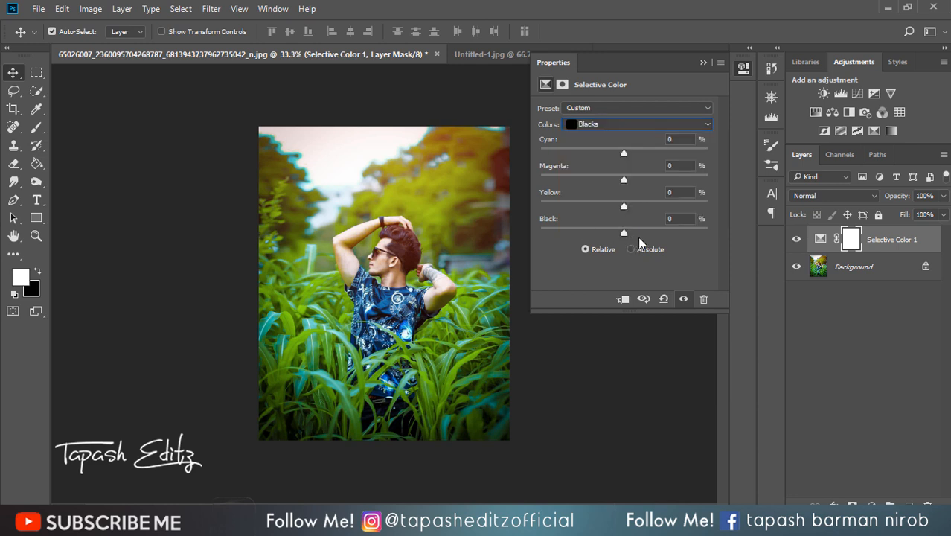
pyautogui.moveTo(627, 234); pyautogui.dragTo(636, 231)
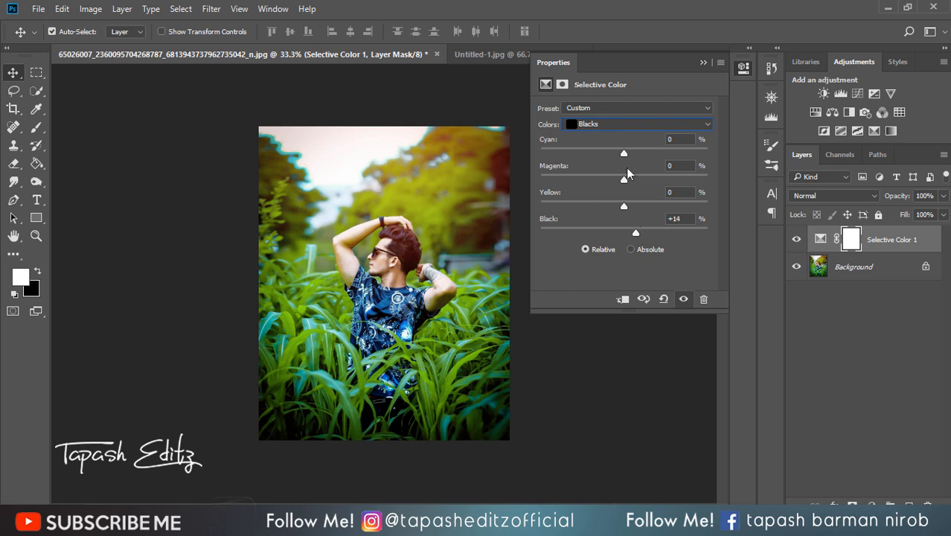
pyautogui.moveTo(625, 153)
pyautogui.mouseDown()
pyautogui.moveTo(638, 154)
pyautogui.moveTo(604, 149)
pyautogui.moveTo(634, 153)
pyautogui.mouseUp()
pyautogui.click(703, 63)
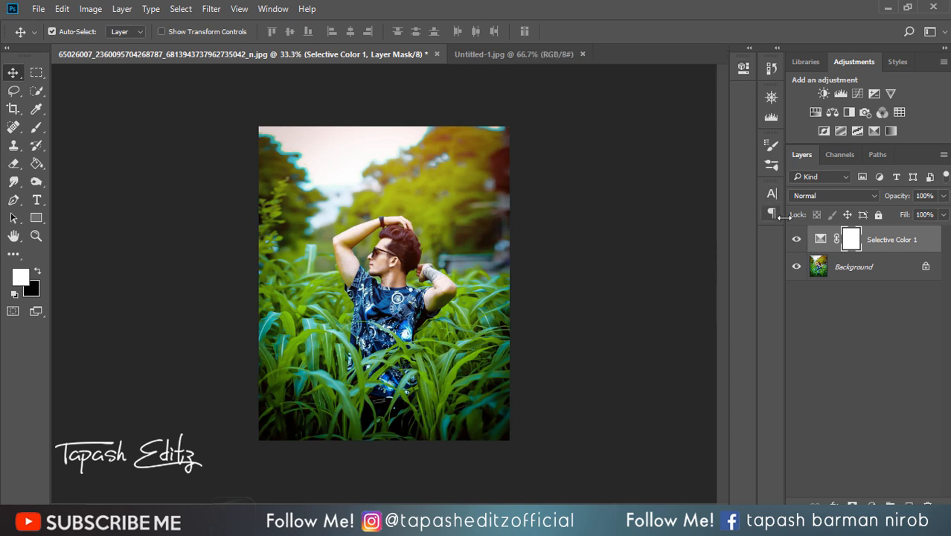
# Check the photo without the Selective Color adjustment and merge the adjustment layer down into the Background
pyautogui.click(797, 240)
pyautogui.rightClick(884, 252)
pyautogui.click(737, 479)
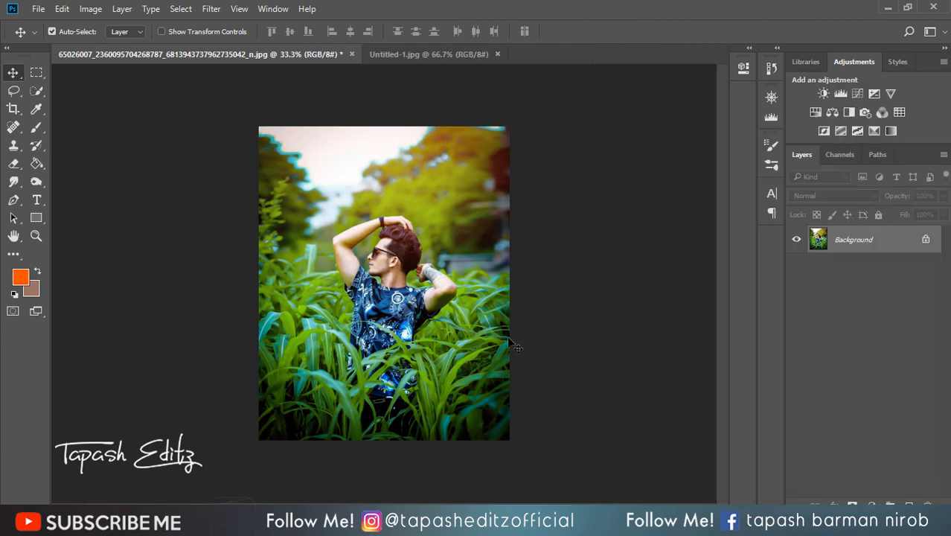
pyautogui.hotkey('ctrl', '+')
pyautogui.hotkey('ctrl', '+')
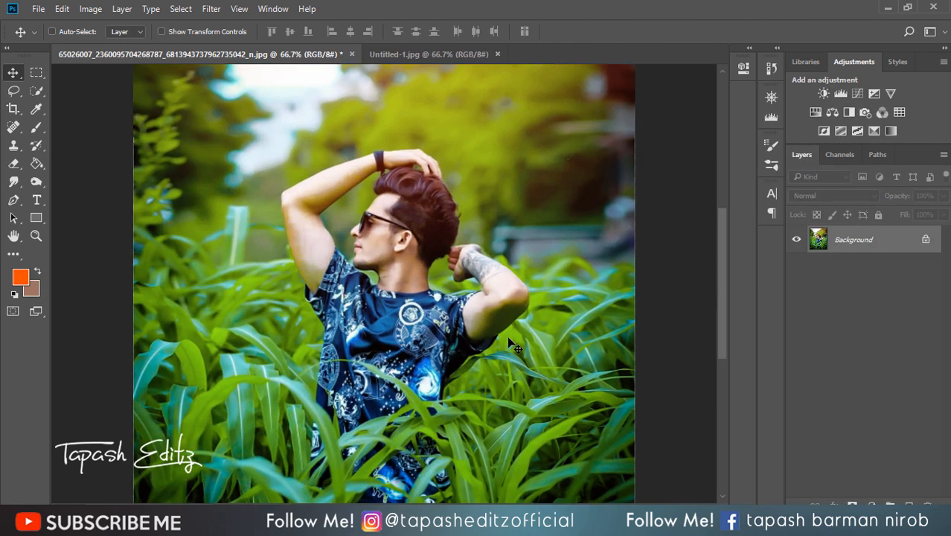
pyautogui.hotkey('ctrl', '-')
pyautogui.hotkey('ctrl', '-')
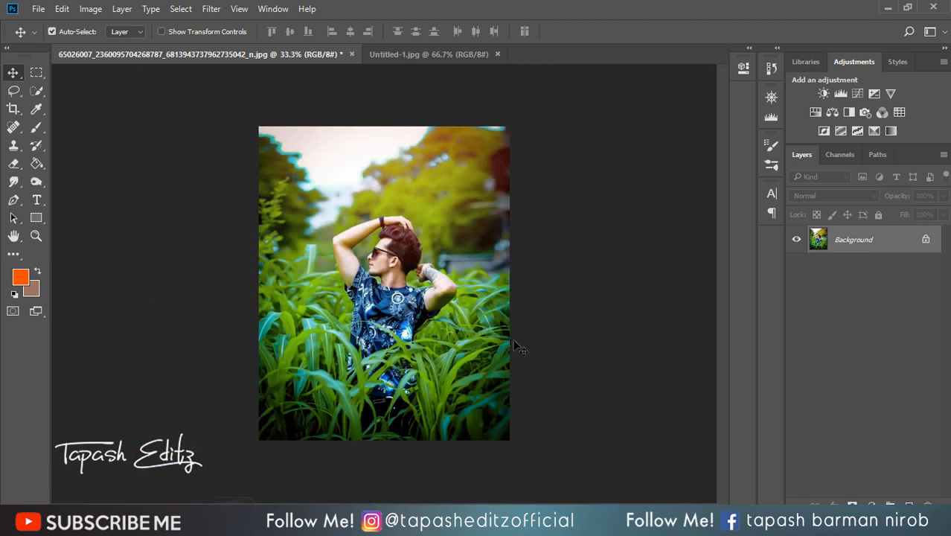